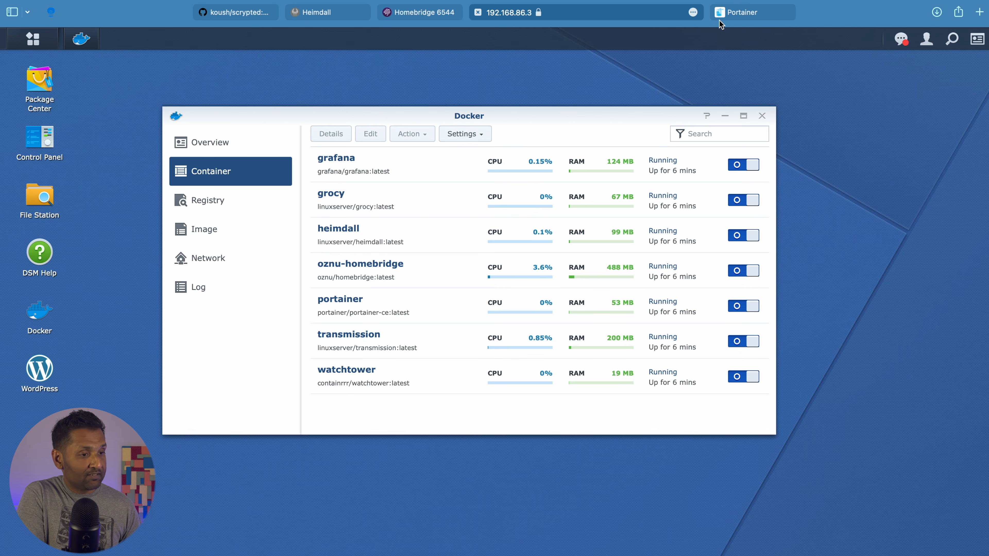
# Sign in to the Homebridge UI as admin with the account password, declining to save it
pyautogui.click(435, 12)
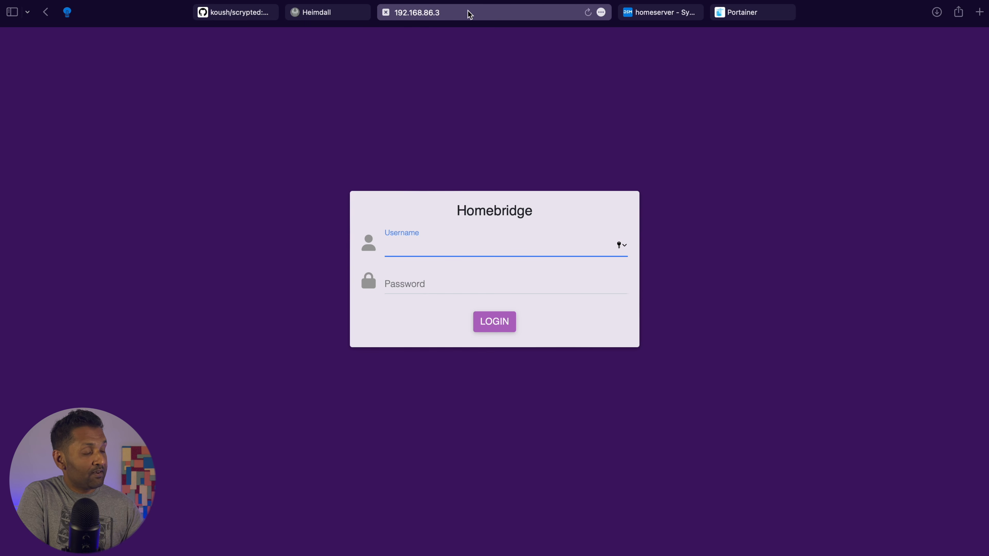
pyautogui.click(506, 13)
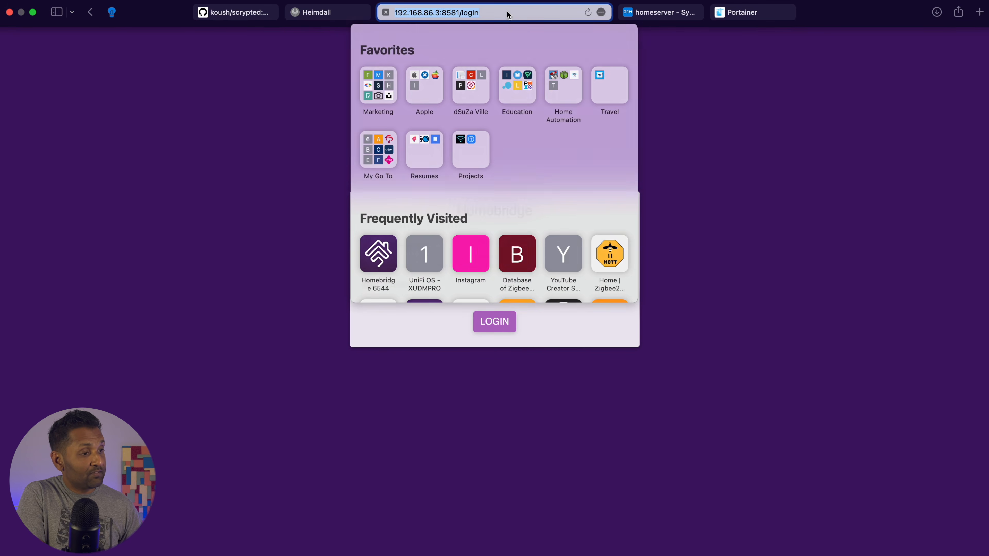
pyautogui.press('Escape')
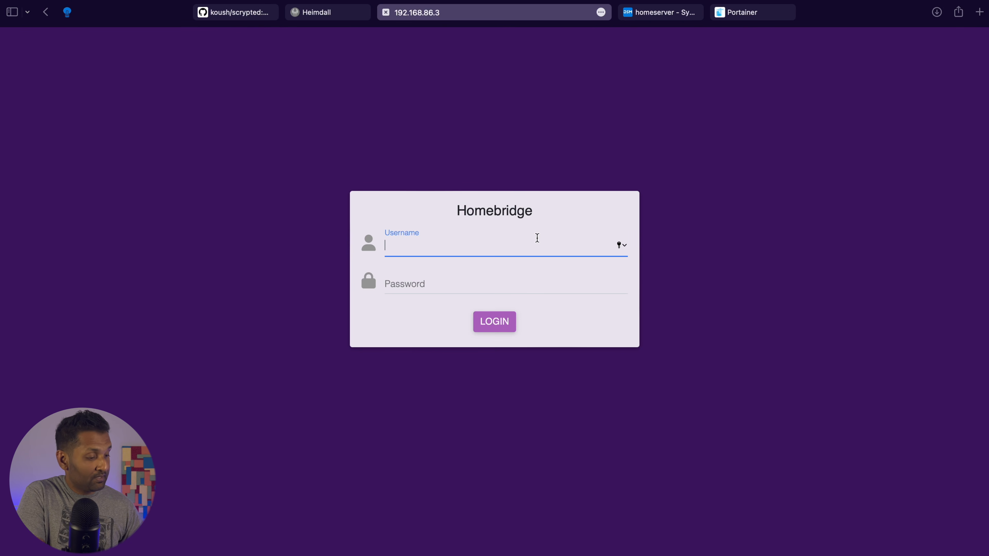
pyautogui.write('admin')
pyautogui.press('Tab')
pyautogui.write('admin')
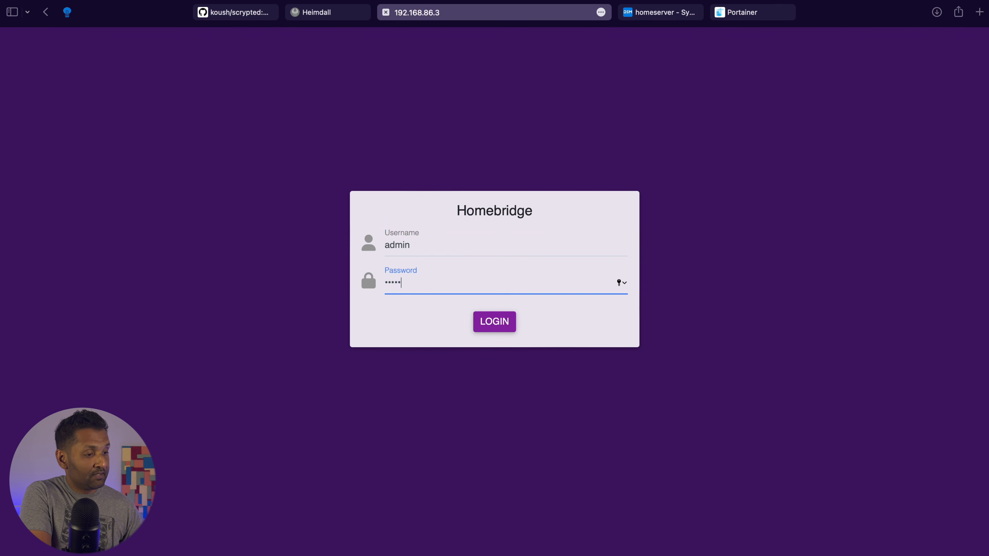
pyautogui.press('Return')
pyautogui.click(467, 368)
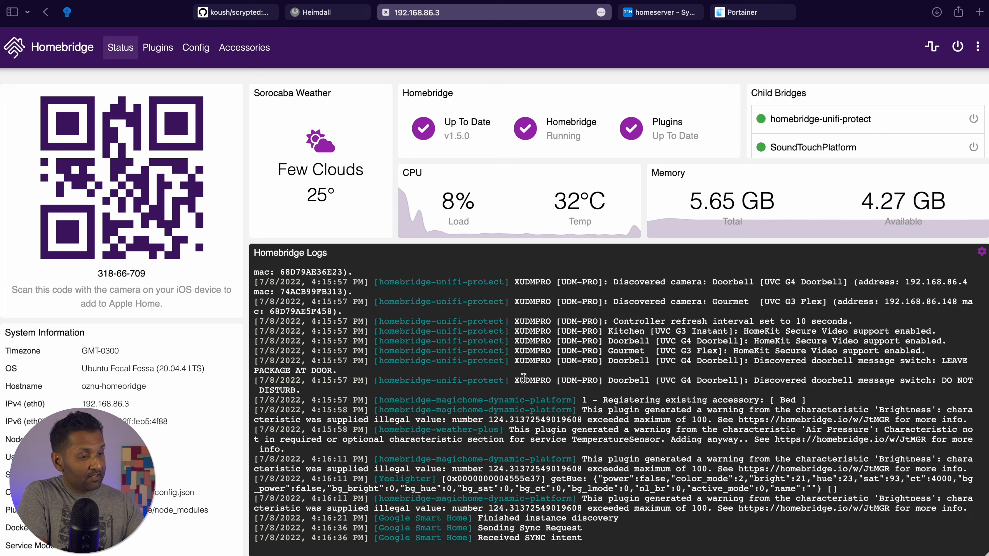
# Browse Homebridge's Accessories, Config, Plugins and Status pages, then return to the Scrypted GitHub page
pyautogui.click(251, 48)
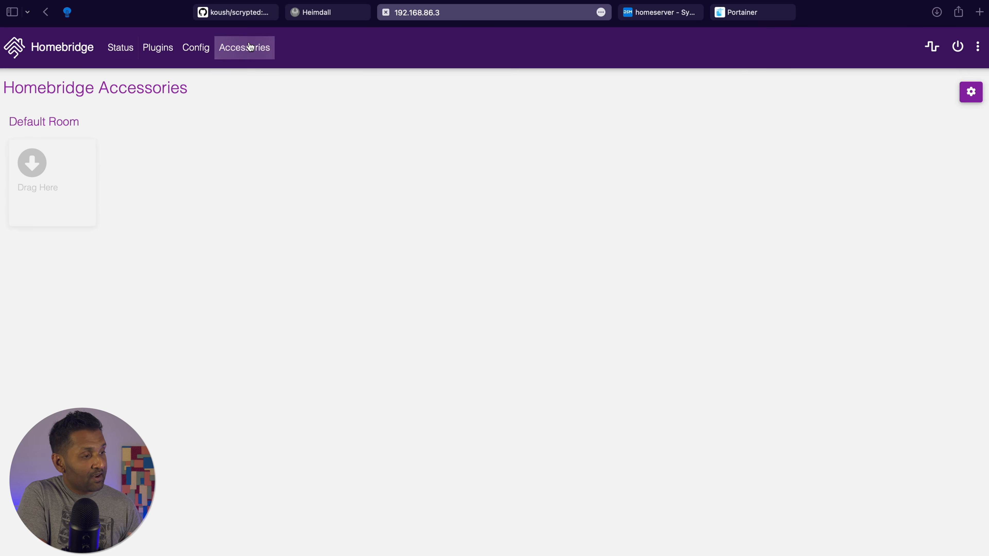
pyautogui.click(188, 47)
pyautogui.click(156, 48)
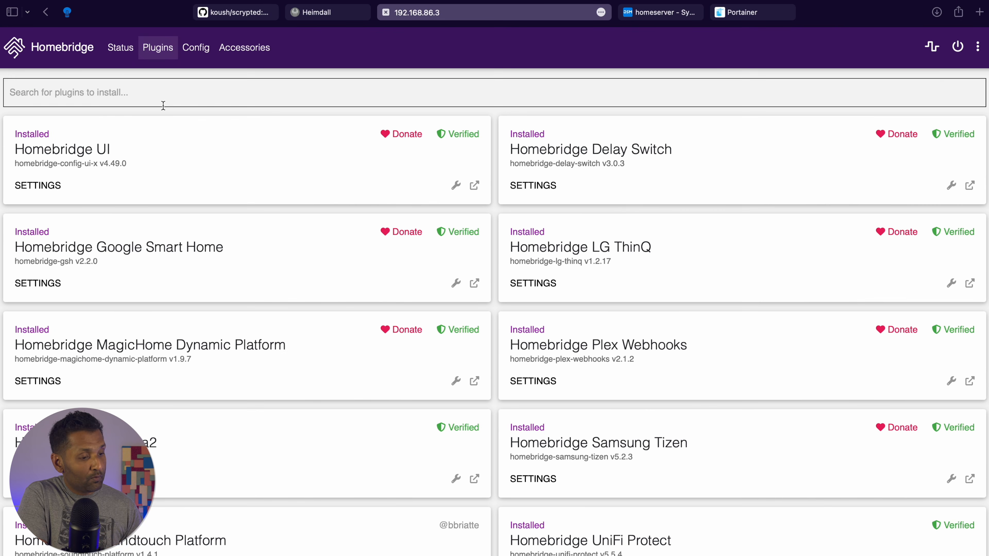
pyautogui.click(121, 46)
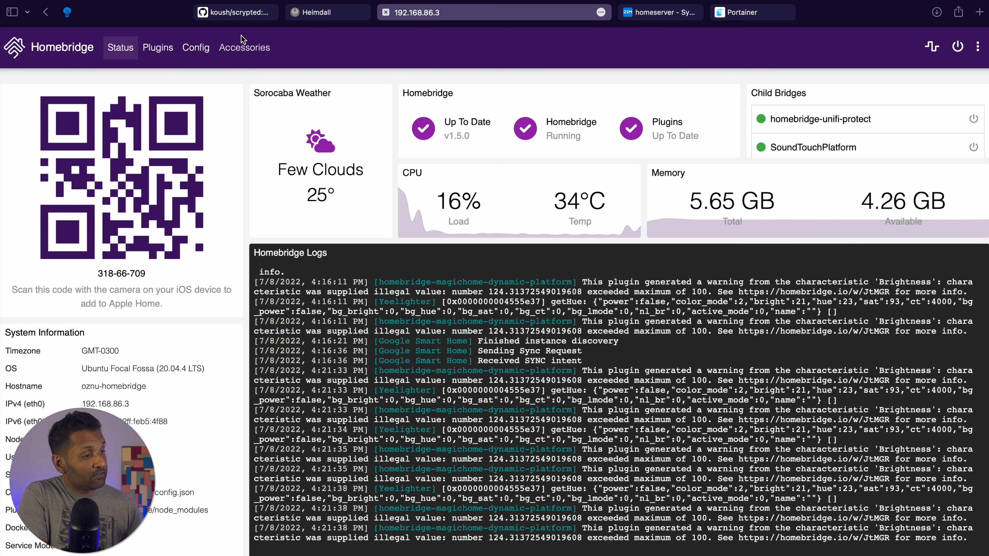
pyautogui.click(239, 12)
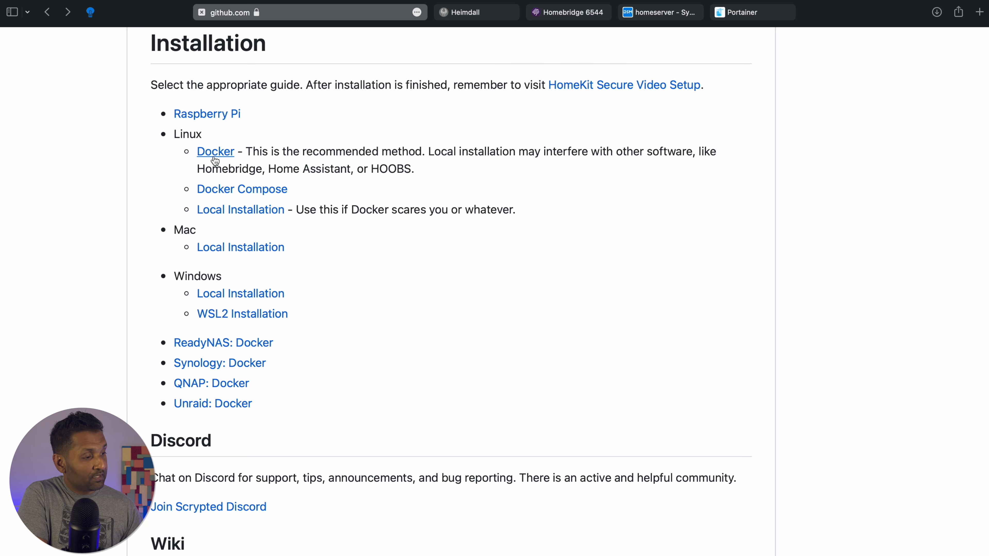
# Open the Linux Docker installation page in the Scrypted wiki and view its docker run commands
pyautogui.click(215, 155)
pyautogui.scroll(-5, 142, 237)
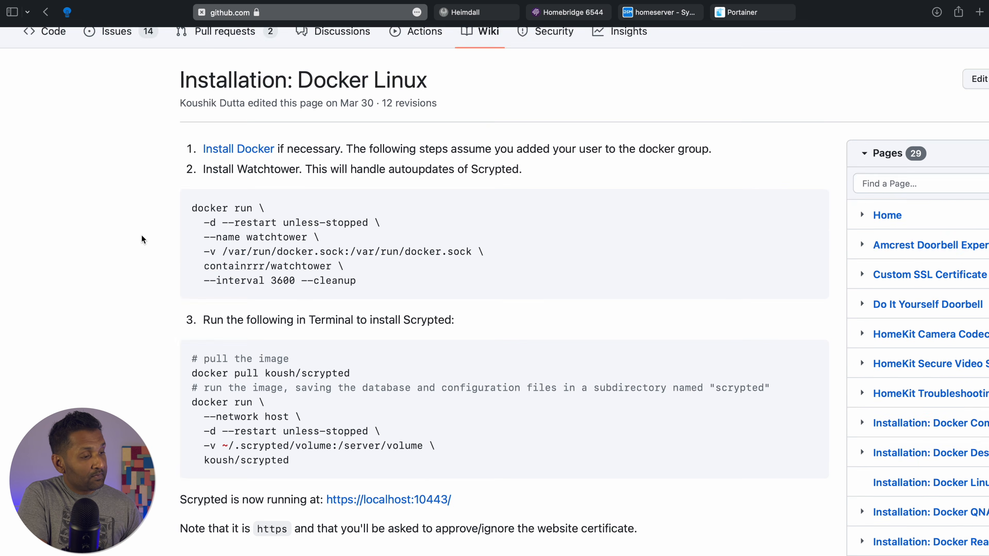
pyautogui.scroll(2, 142, 235)
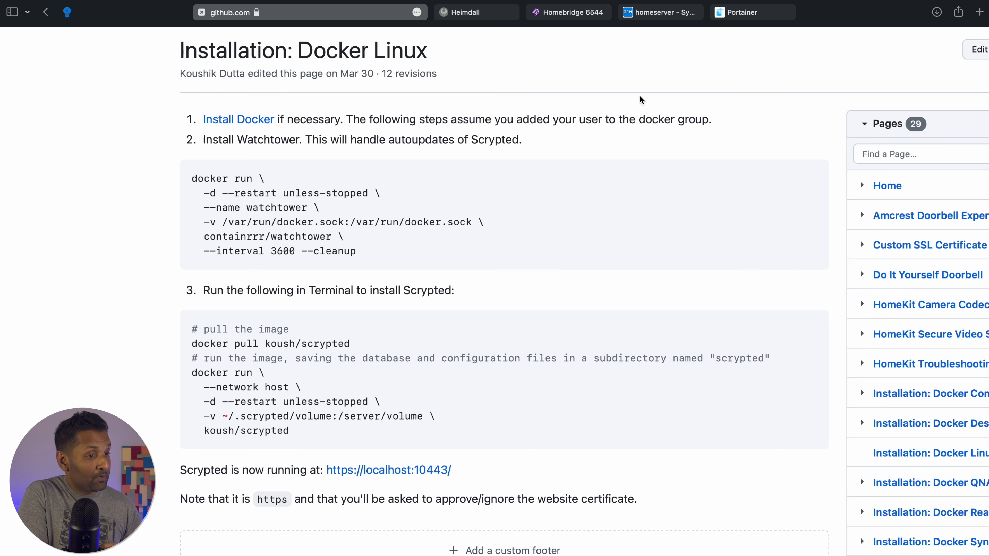
# Switch back to Synology DSM and reopen the Docker app
pyautogui.click(661, 13)
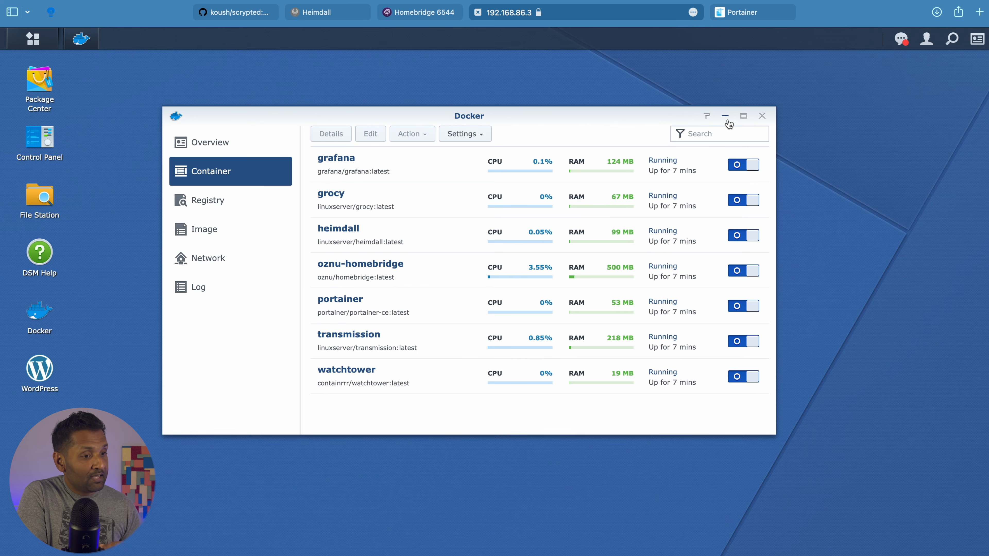
pyautogui.click(762, 116)
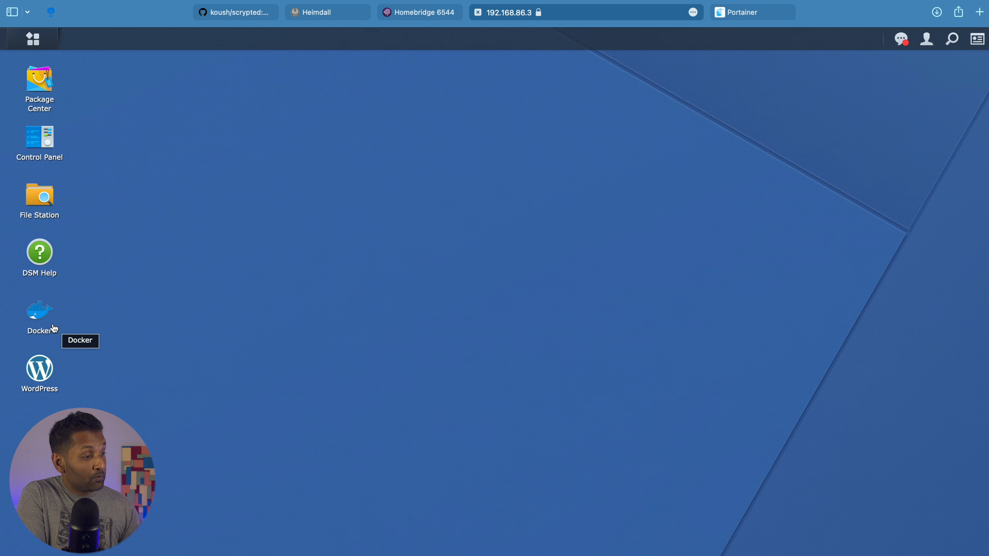
pyautogui.click(46, 318)
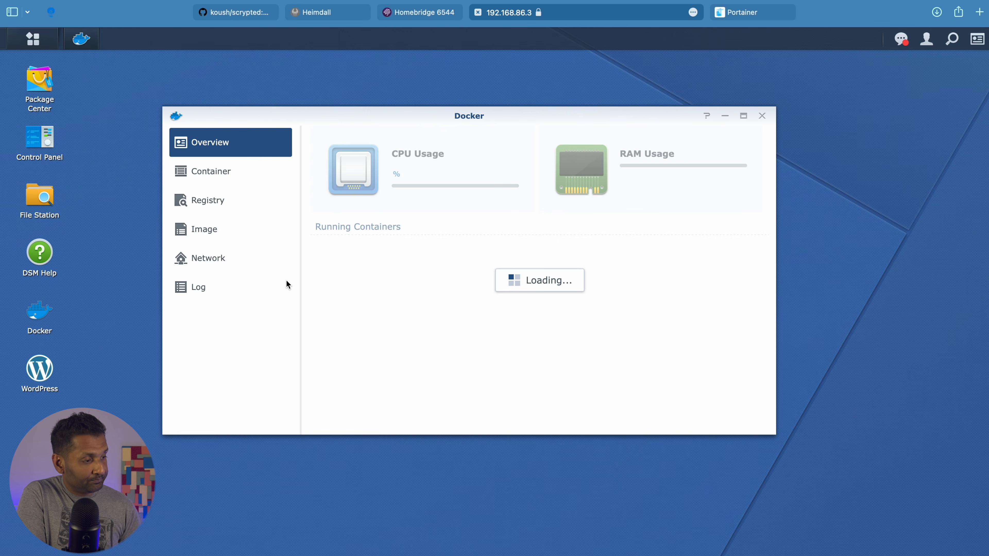
# Search the Docker registry for scrypted and download the koush/scrypted image
pyautogui.click(278, 205)
pyautogui.click(494, 134)
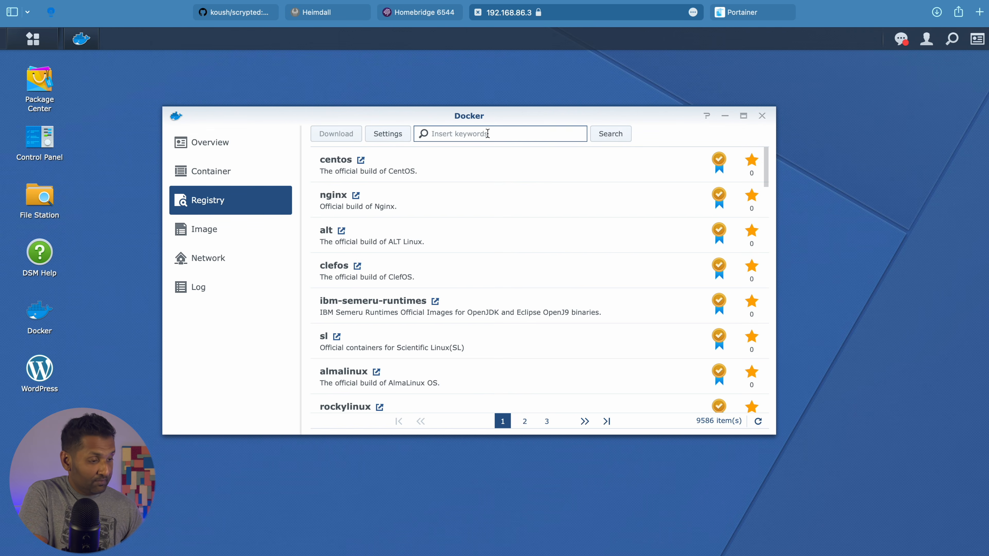
pyautogui.write('scrypted')
pyautogui.press('Return')
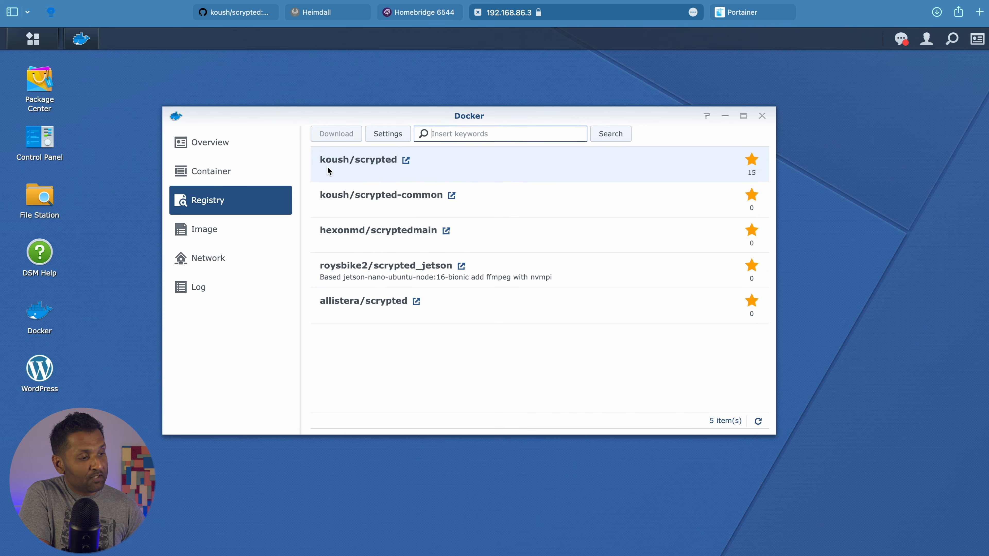
pyautogui.doubleClick(383, 156)
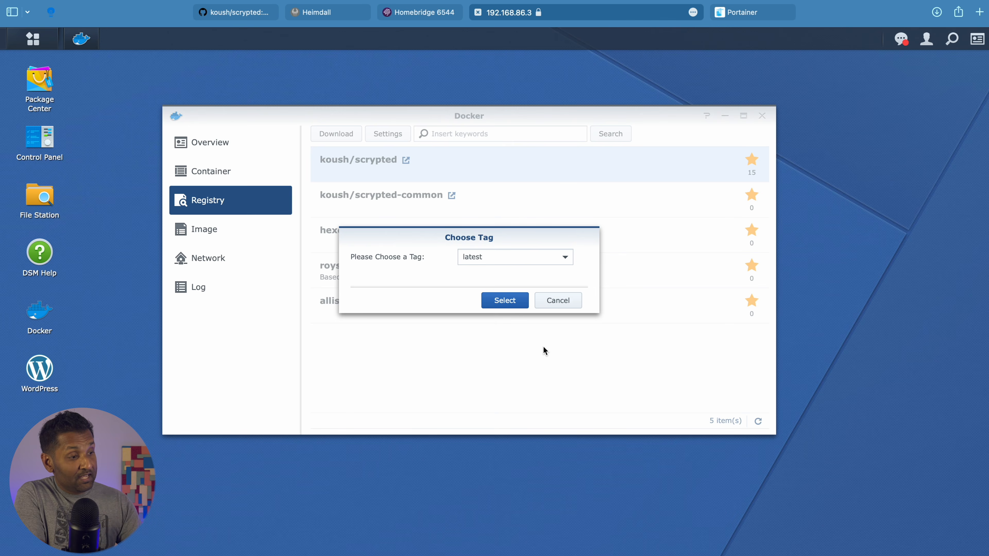
pyautogui.click(256, 12)
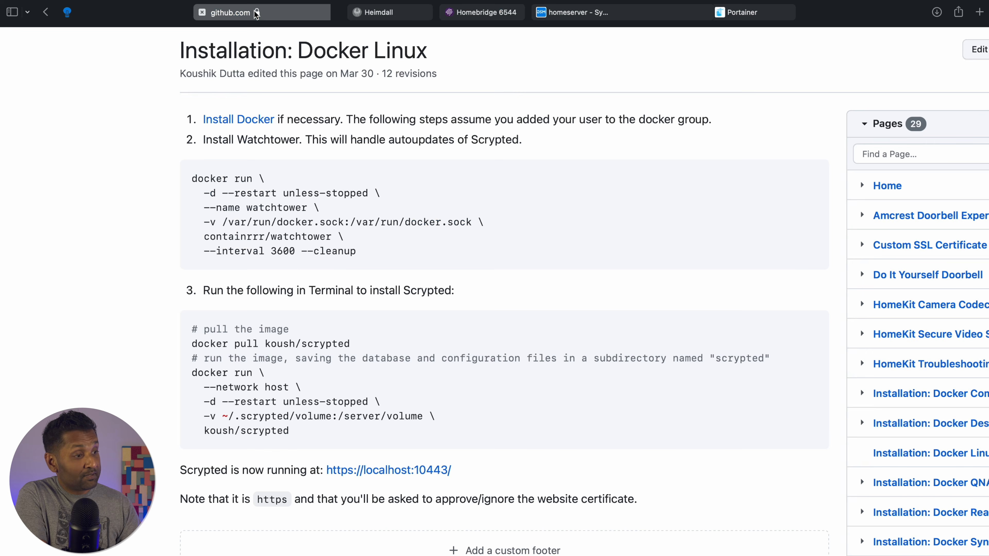
pyautogui.scroll(4, 385, 336)
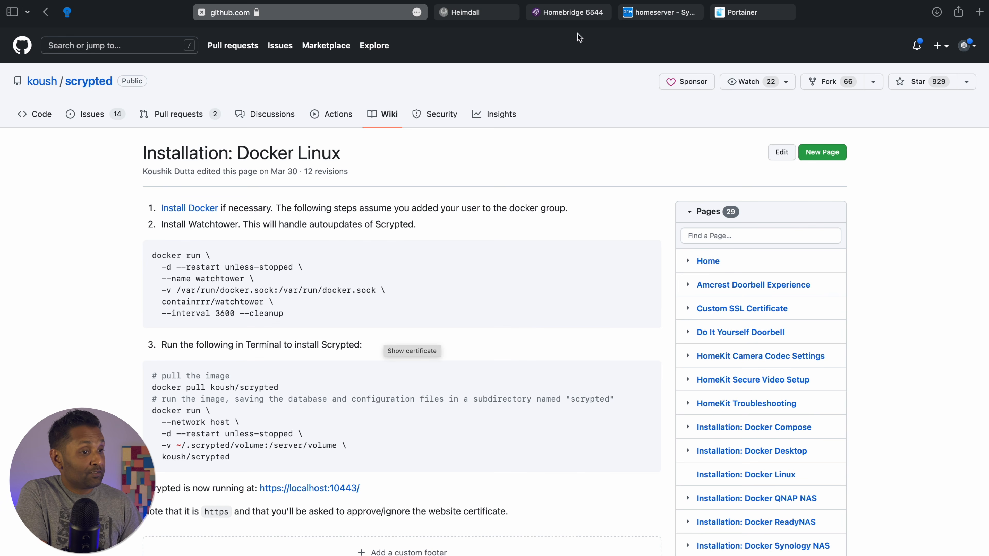
pyautogui.click(660, 12)
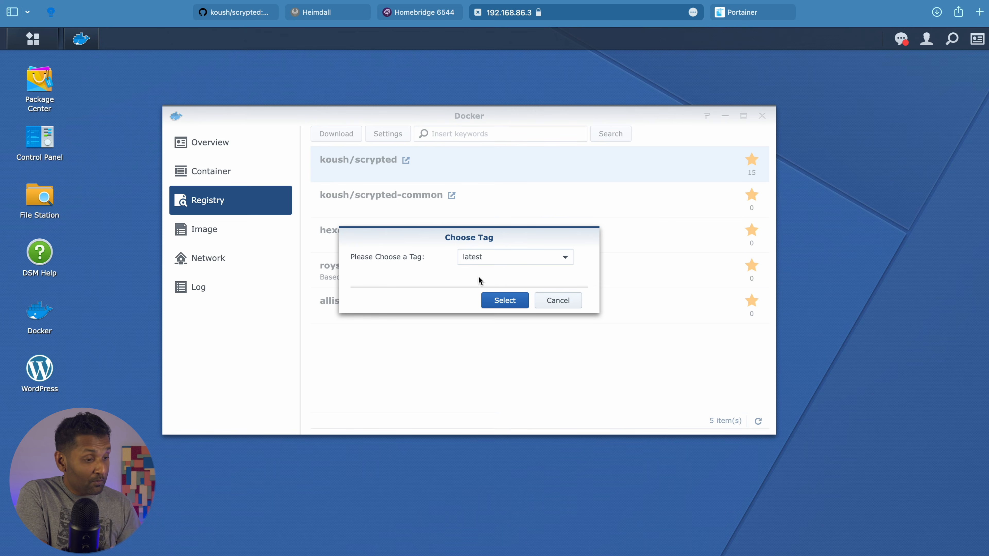
# Accept the latest tag and check the downloaded koush/scrypted image in the image list
pyautogui.click(543, 304)
pyautogui.click(268, 233)
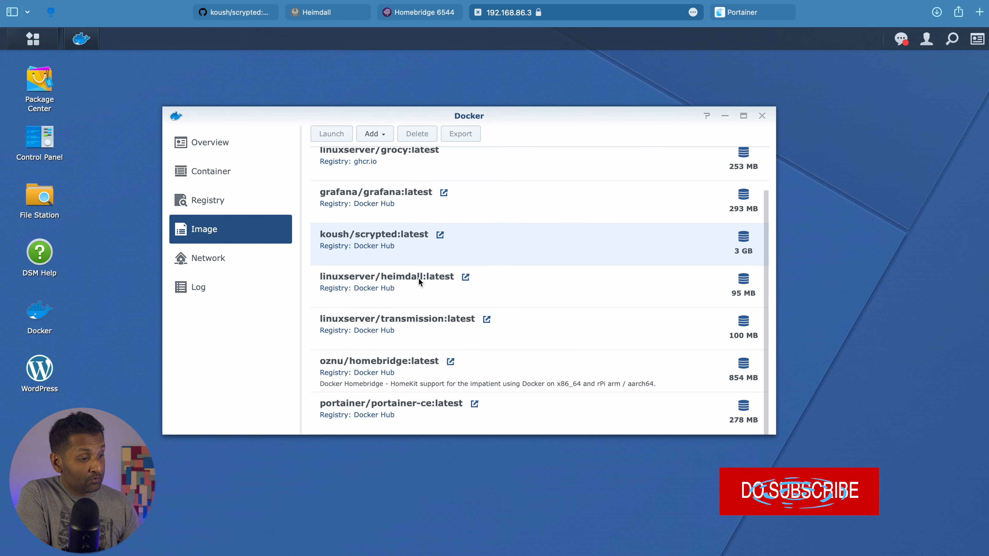
pyautogui.scroll(3, 418, 278)
pyautogui.scroll(-1, 497, 251)
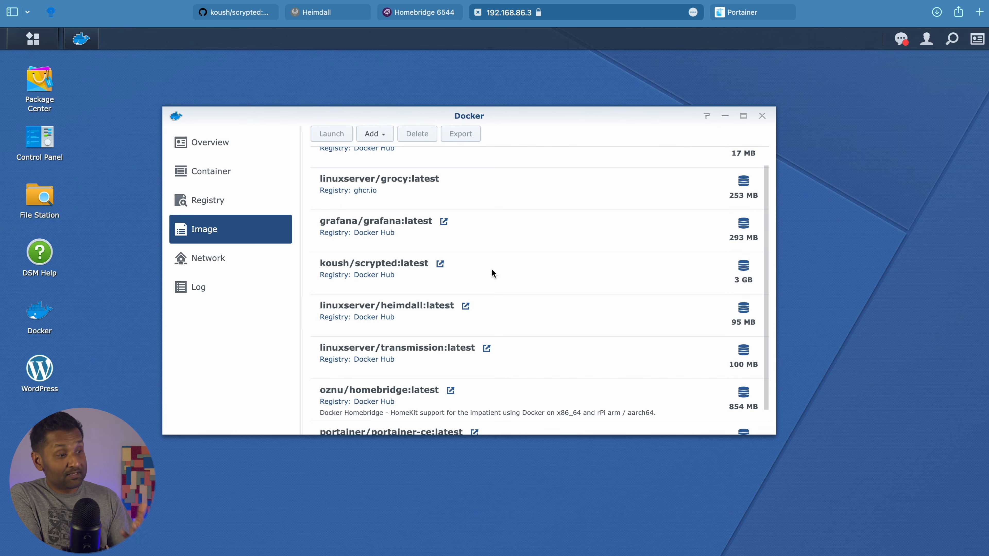
# Create a scrypted folder inside the docker share using File Station
pyautogui.click(54, 198)
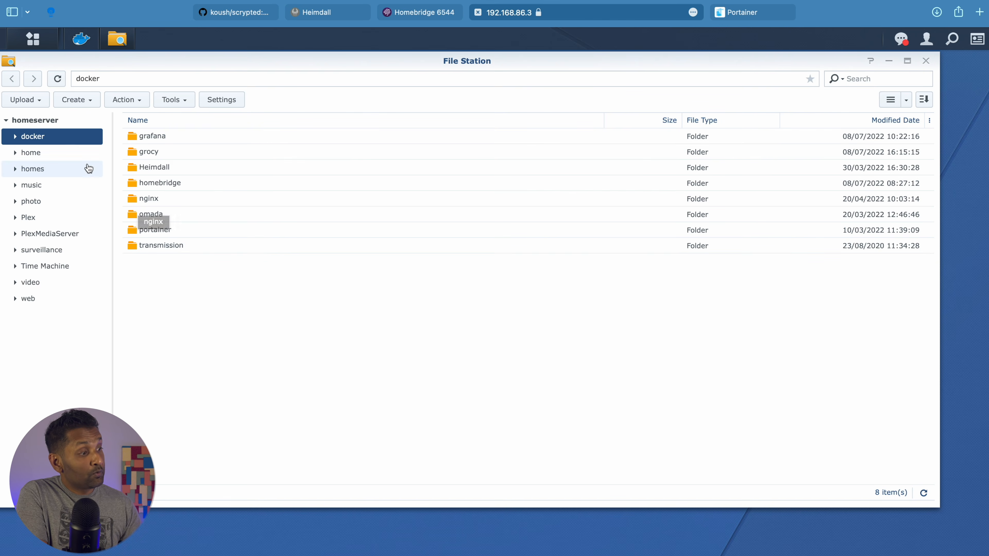
pyautogui.rightClick(207, 290)
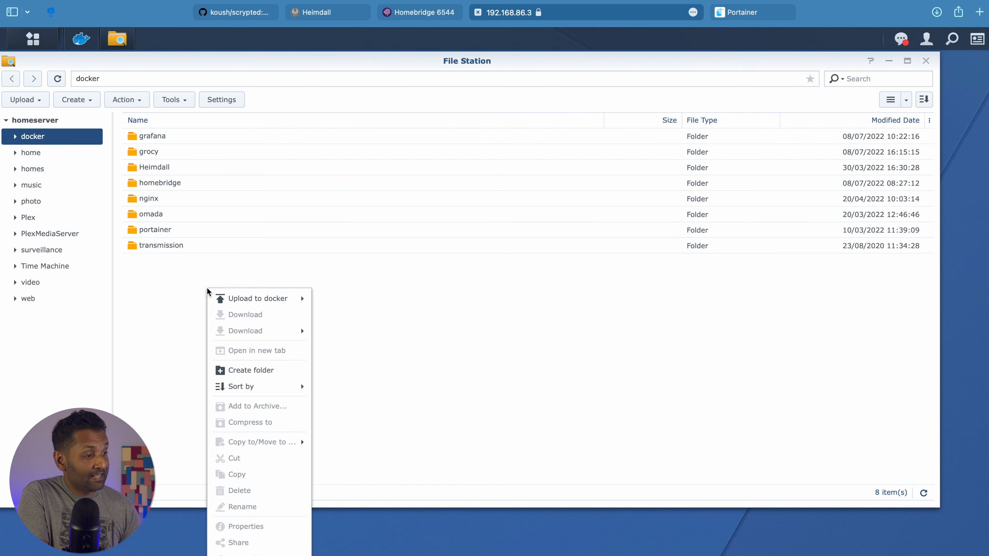
pyautogui.click(257, 370)
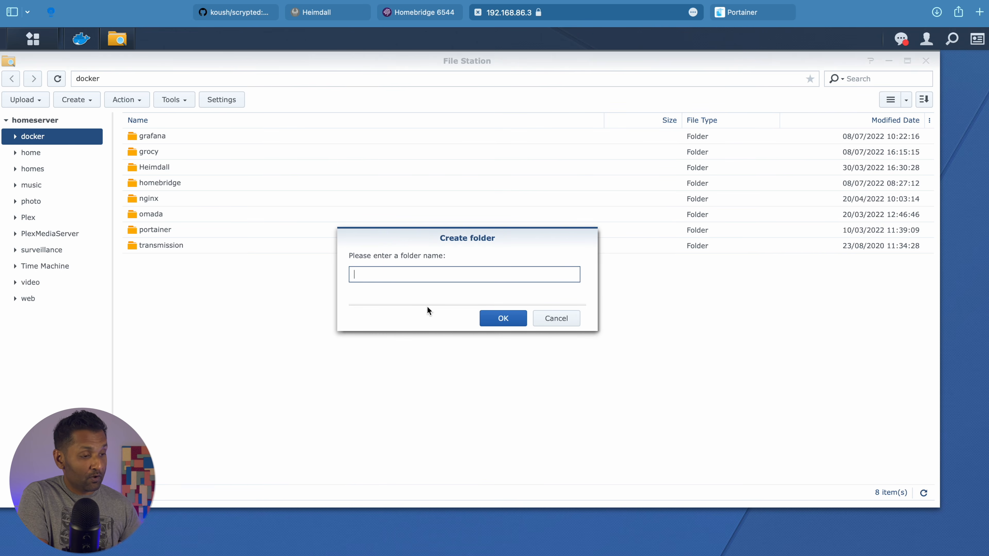
pyautogui.write('scrypted')
pyautogui.click(502, 318)
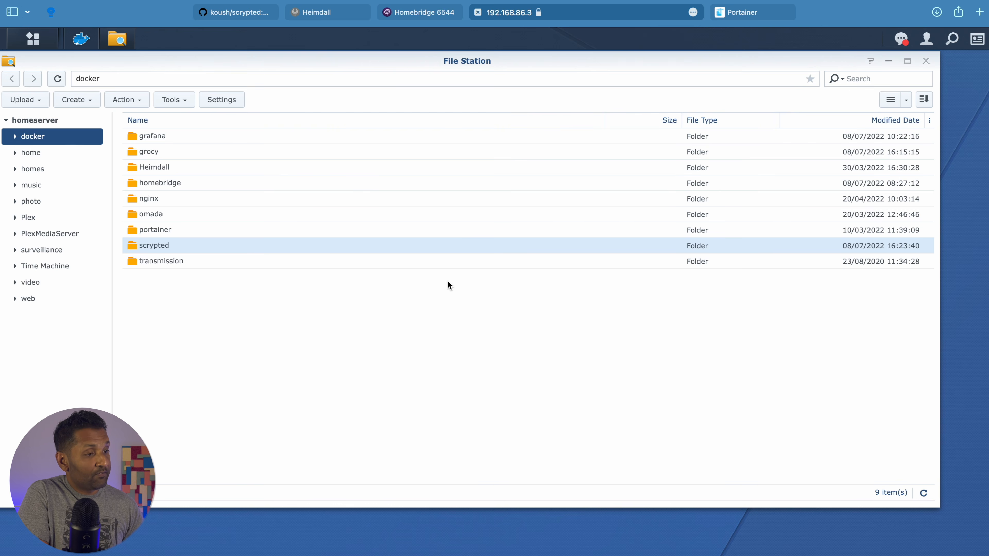
pyautogui.click(81, 39)
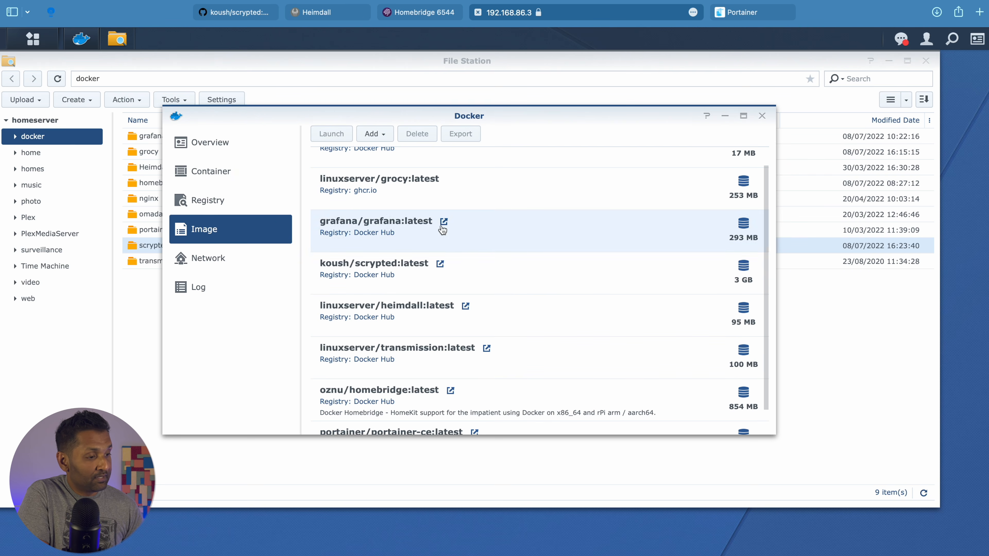
# Create a container from koush/scrypted:latest named koush-scrypted with auto-restart enabled
pyautogui.click(401, 275)
pyautogui.doubleClick(400, 271)
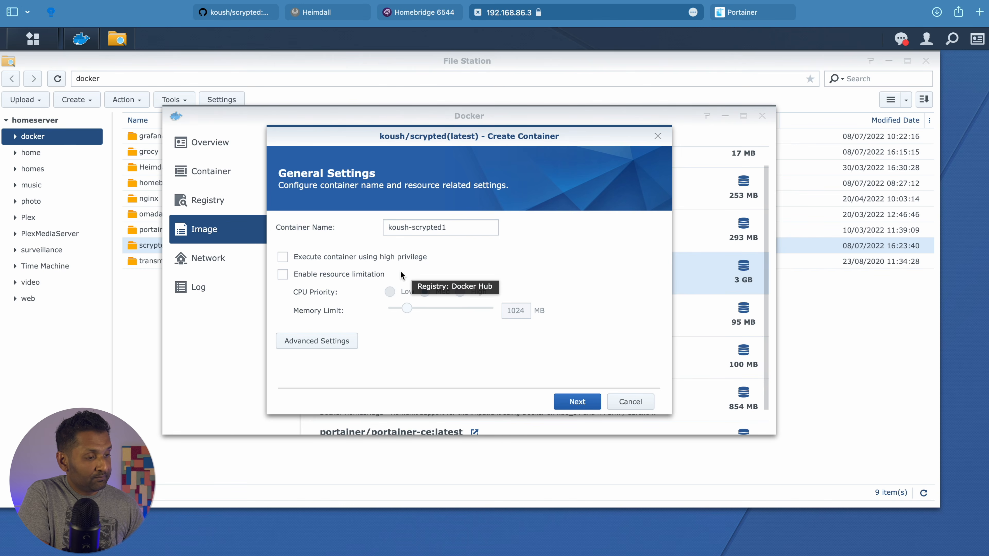
pyautogui.press('BackSpace')
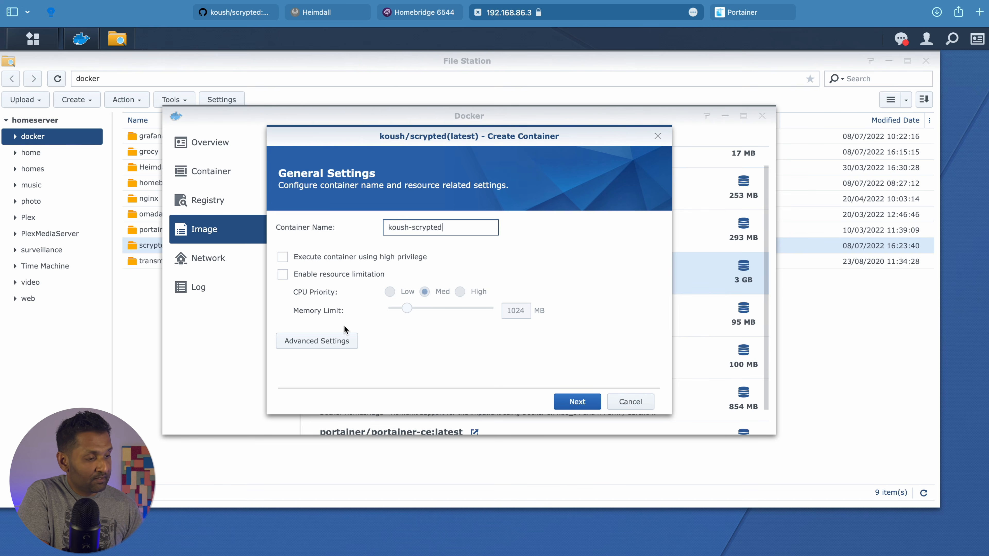
pyautogui.click(330, 347)
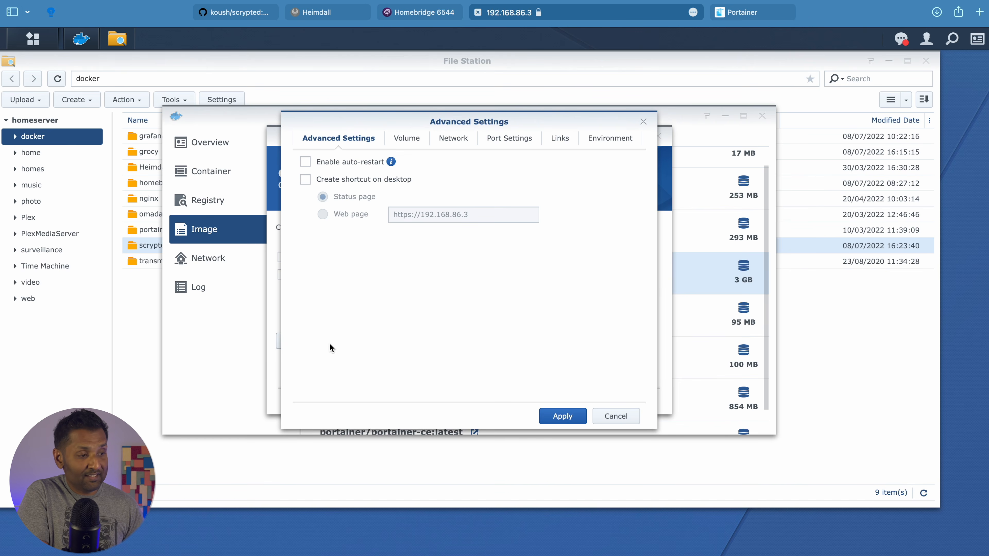
pyautogui.click(305, 162)
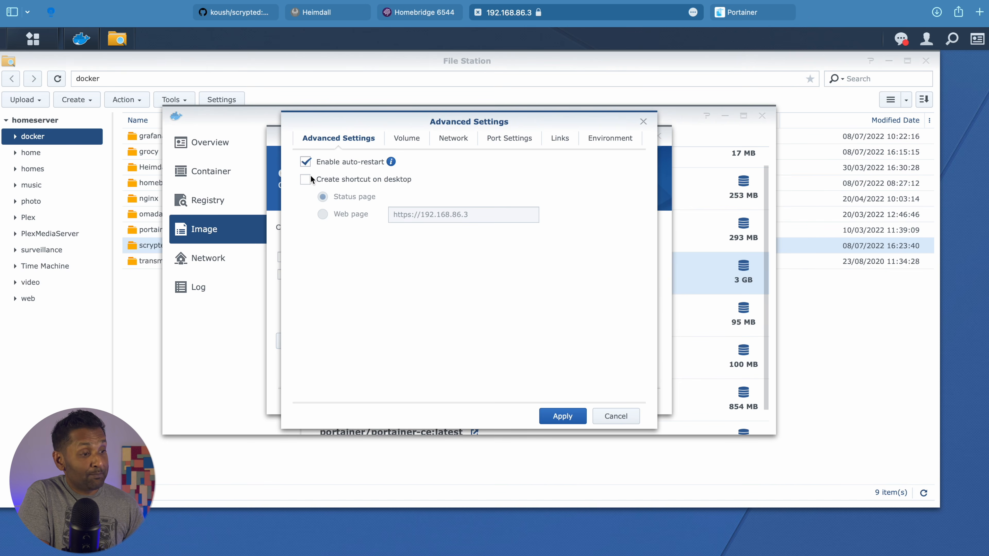
# Add the docker/scrypted folder as a volume for the container
pyautogui.click(406, 138)
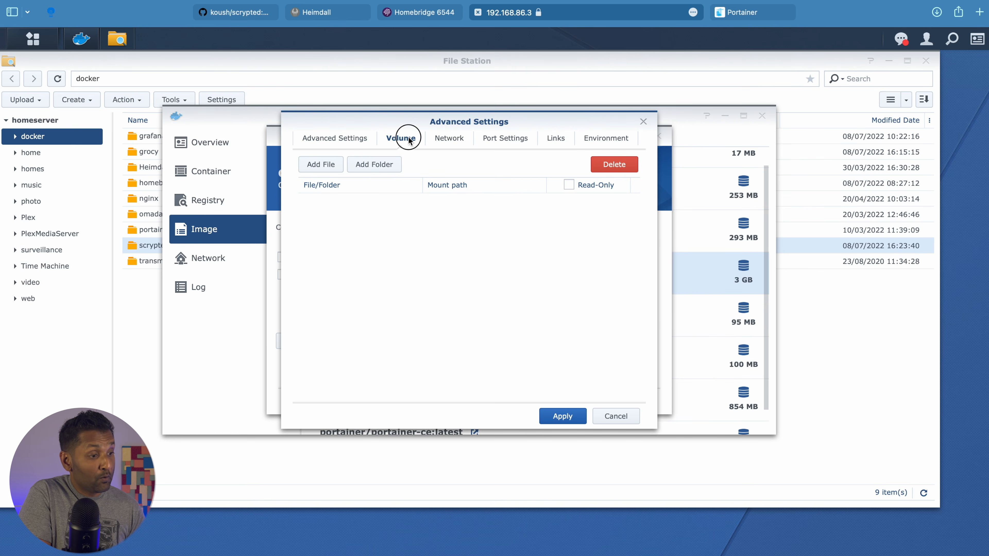
pyautogui.click(382, 172)
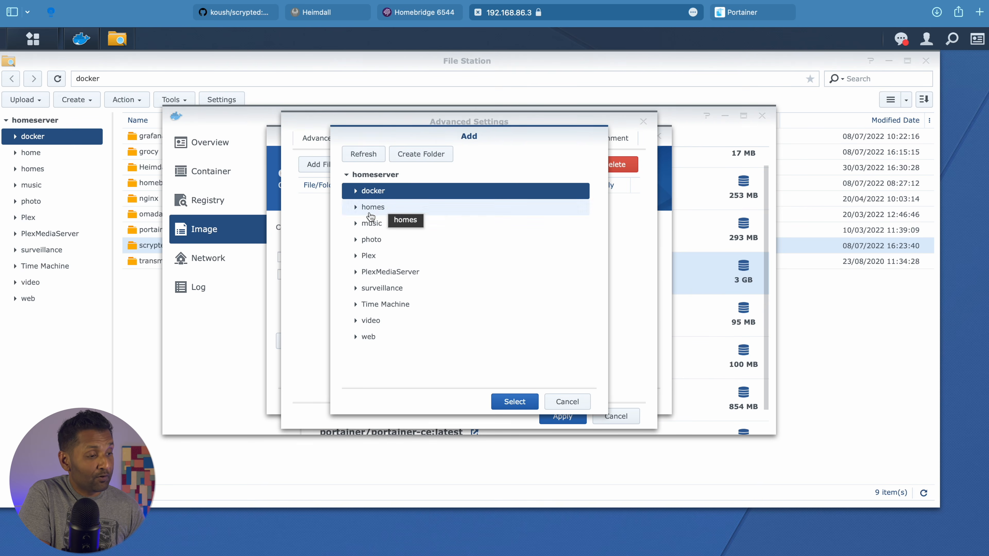
pyautogui.click(356, 191)
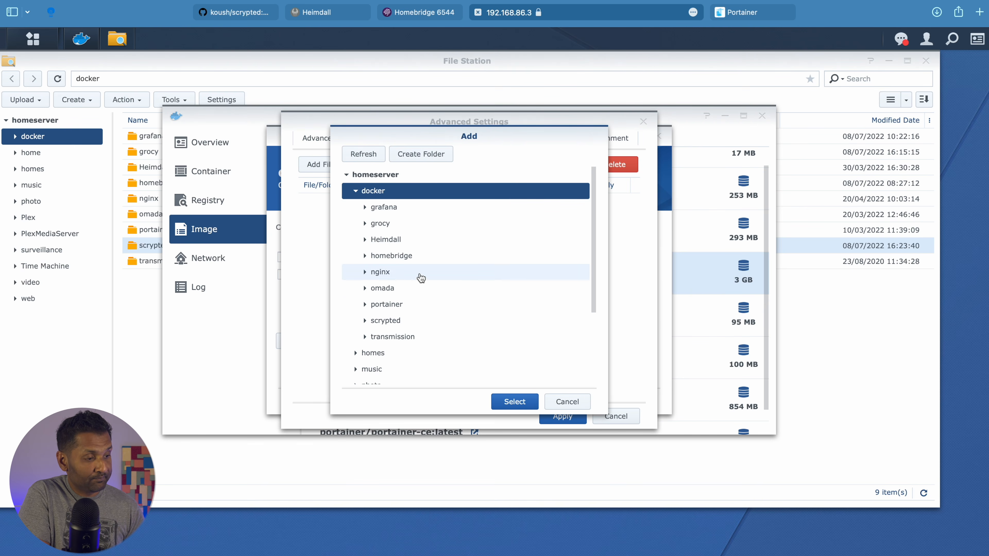
pyautogui.click(410, 320)
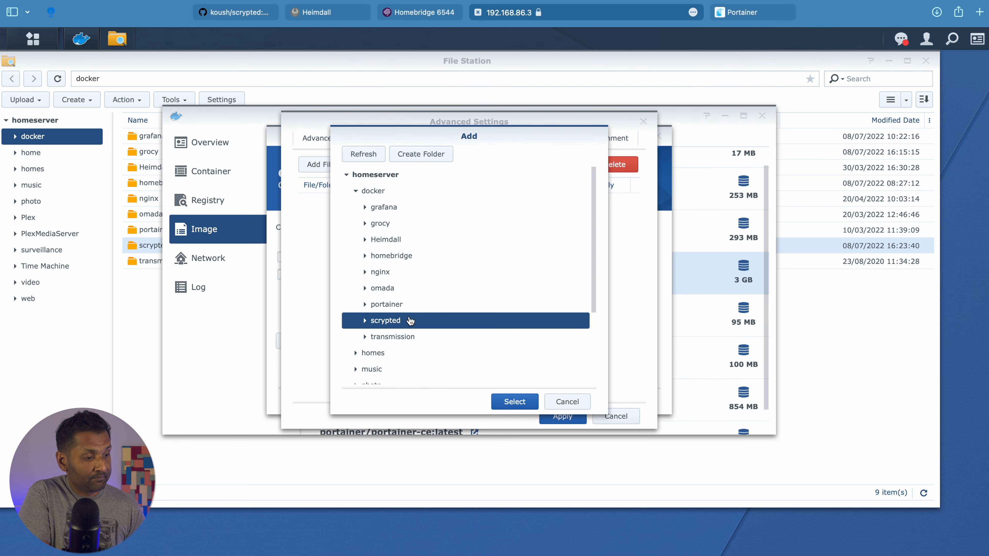
pyautogui.click(514, 401)
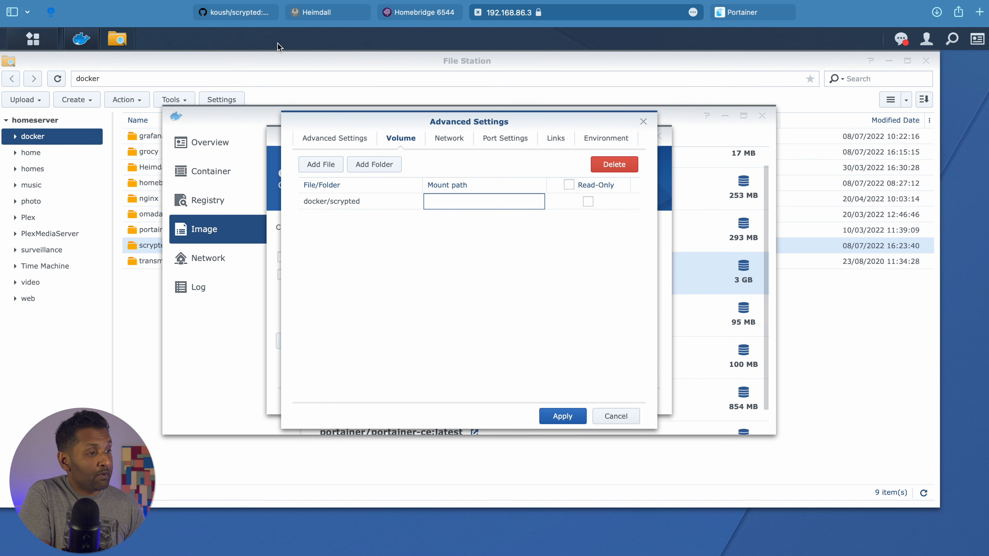
pyautogui.click(249, 13)
# Copy /server/volume from the Scrypted docker run command and return to DSM's mount path field
pyautogui.scroll(5, 176, 339)
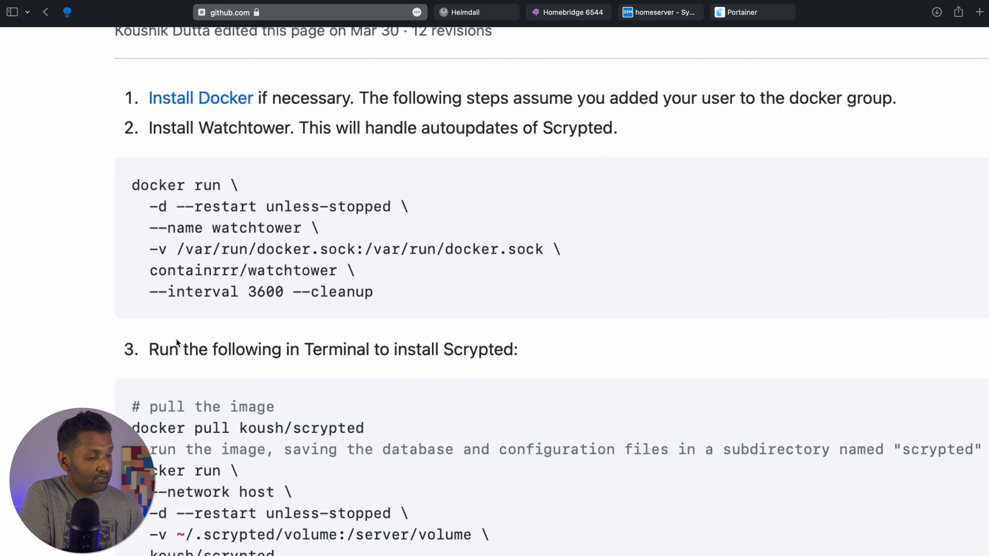
pyautogui.scroll(-3, 176, 339)
pyautogui.scroll(3, 176, 339)
pyautogui.scroll(-2, 176, 339)
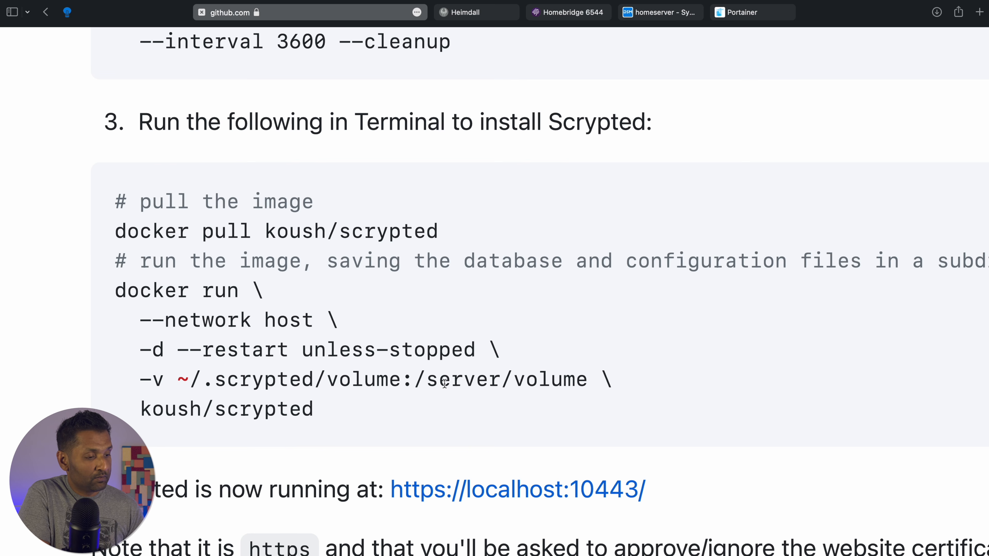
pyautogui.moveTo(415, 380); pyautogui.dragTo(581, 379)
pyautogui.press('super+c')
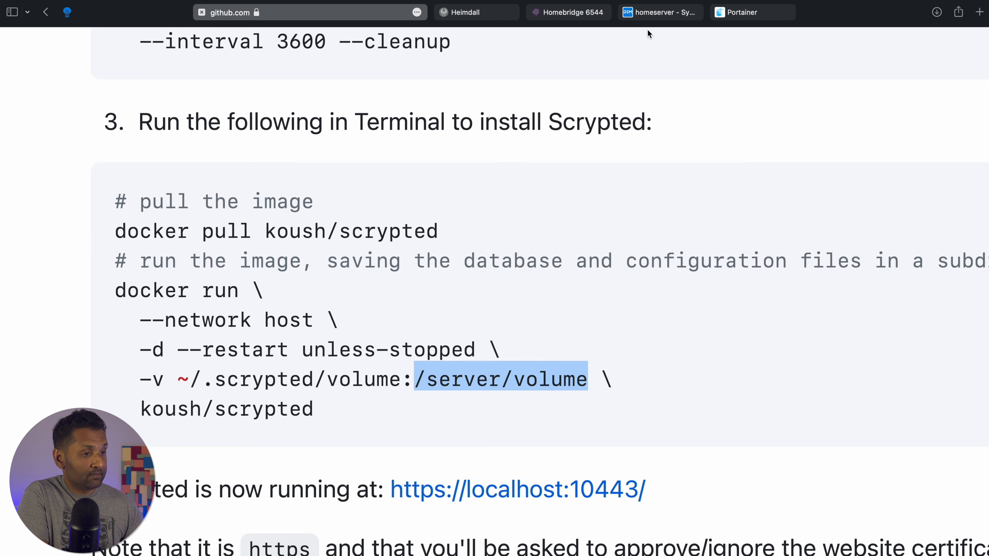
pyautogui.click(662, 12)
pyautogui.click(467, 203)
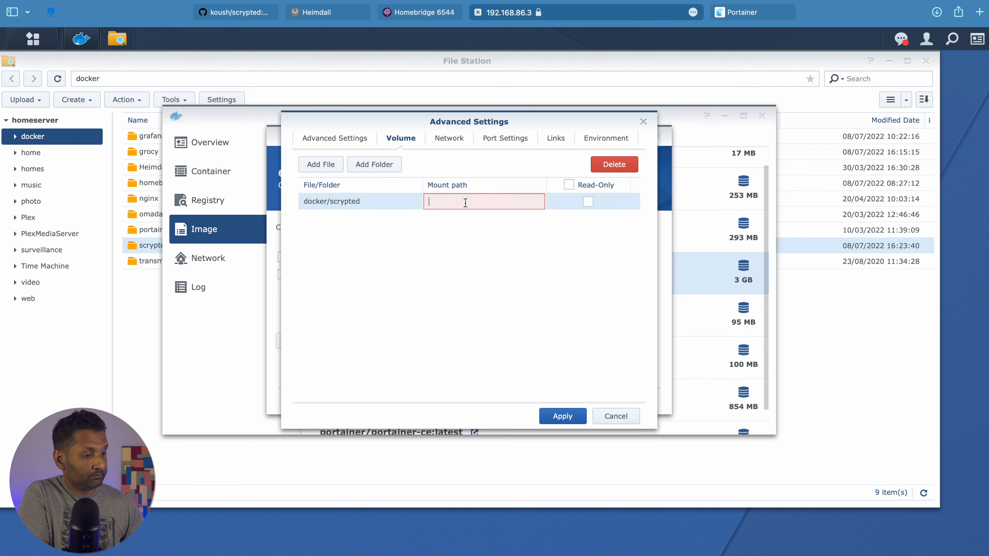
# Set the mount path to /server/volume and use the same network as the Docker host
pyautogui.press('super+v')
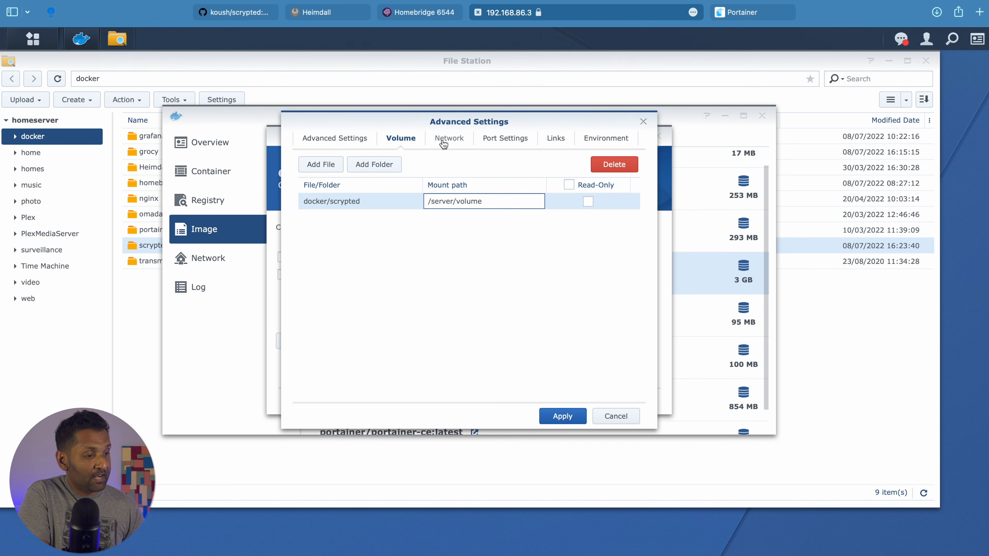
pyautogui.click(443, 141)
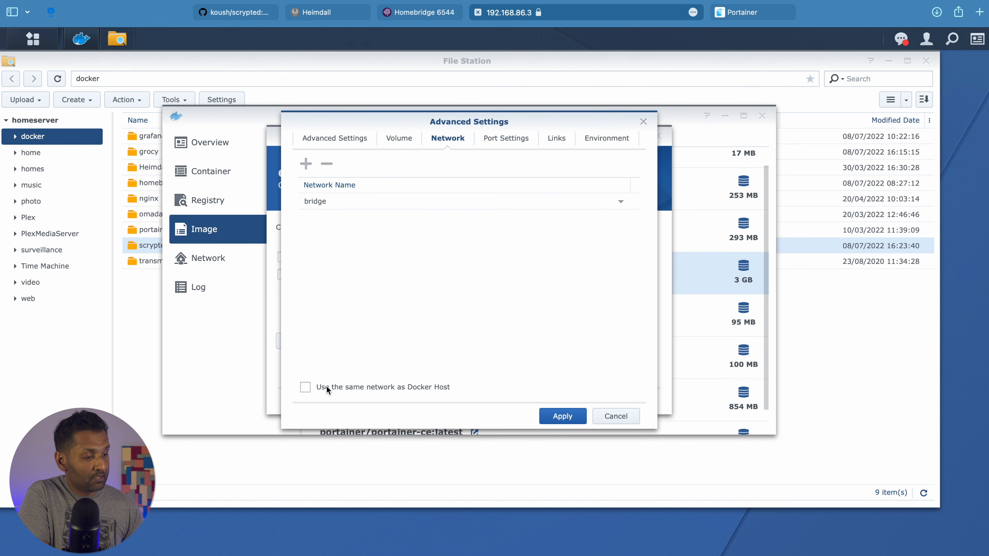
pyautogui.click(305, 387)
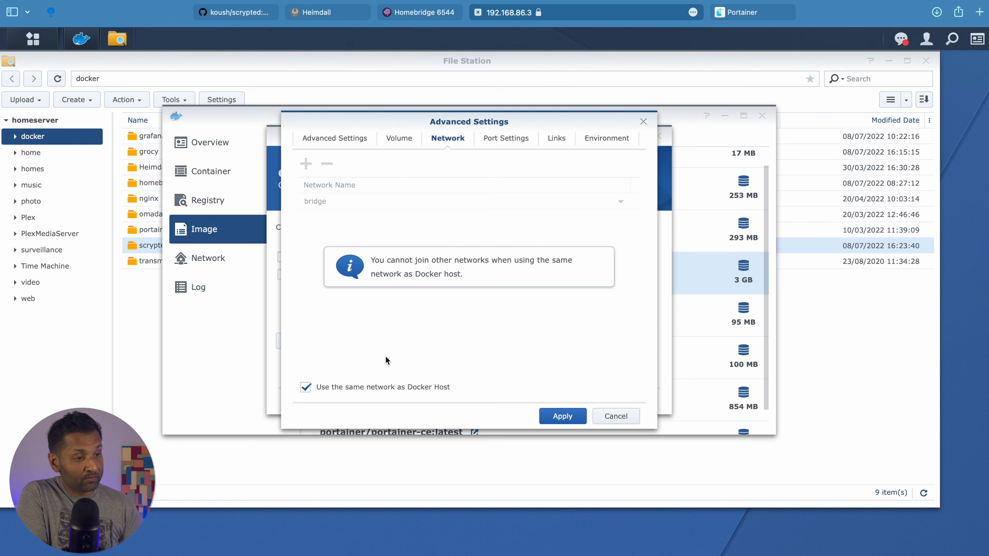
# Review the port, links, environment and other advanced tabs, then apply the settings
pyautogui.click(513, 140)
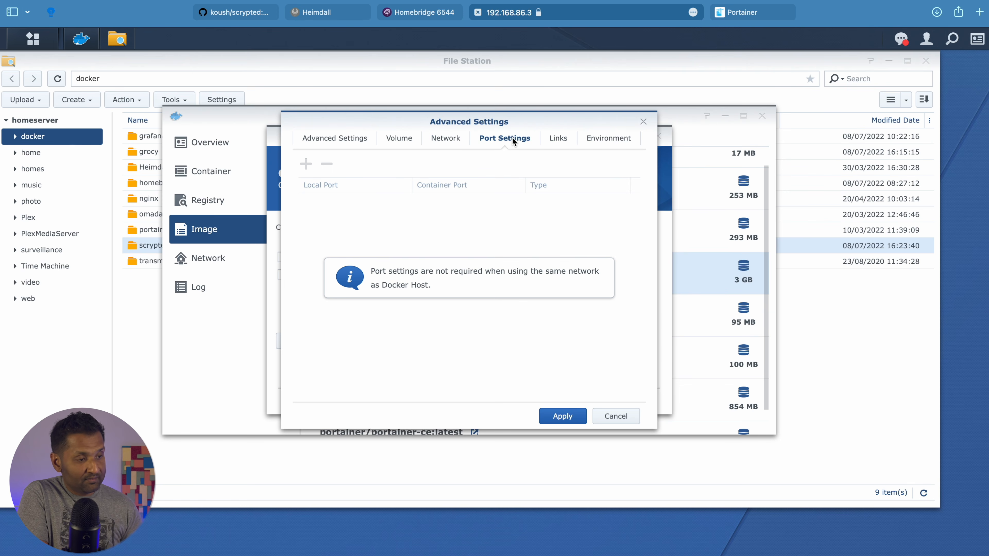
pyautogui.click(556, 141)
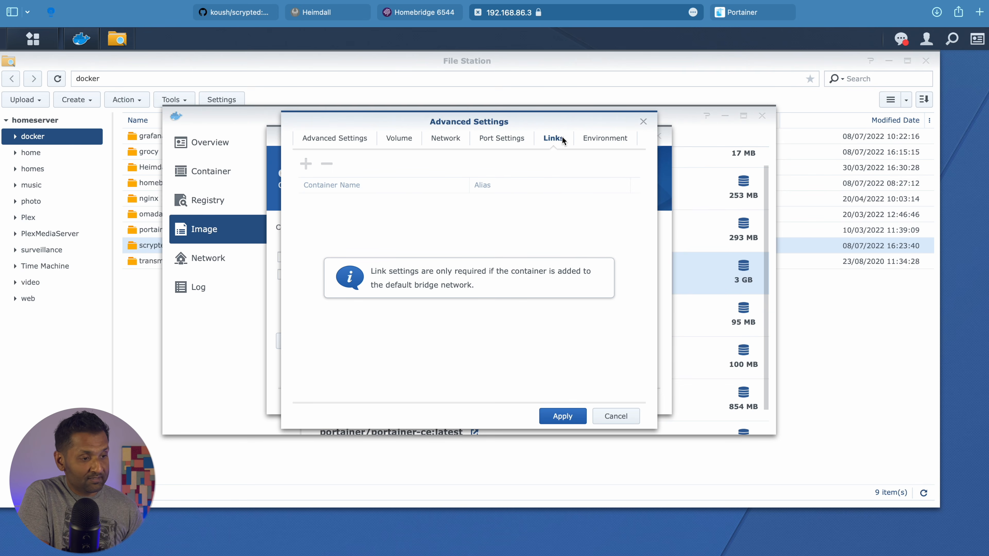
pyautogui.click(605, 145)
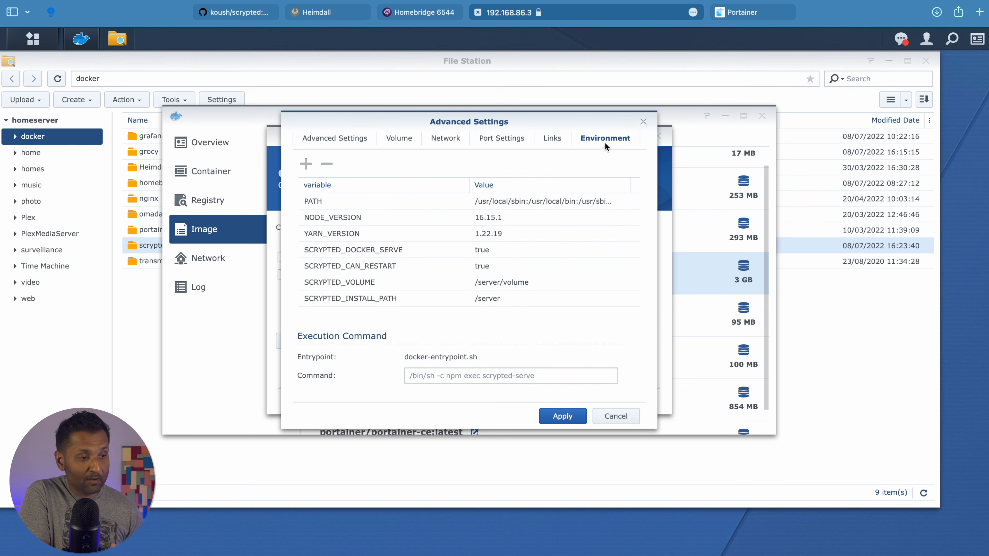
pyautogui.click(364, 142)
pyautogui.click(407, 140)
pyautogui.click(449, 142)
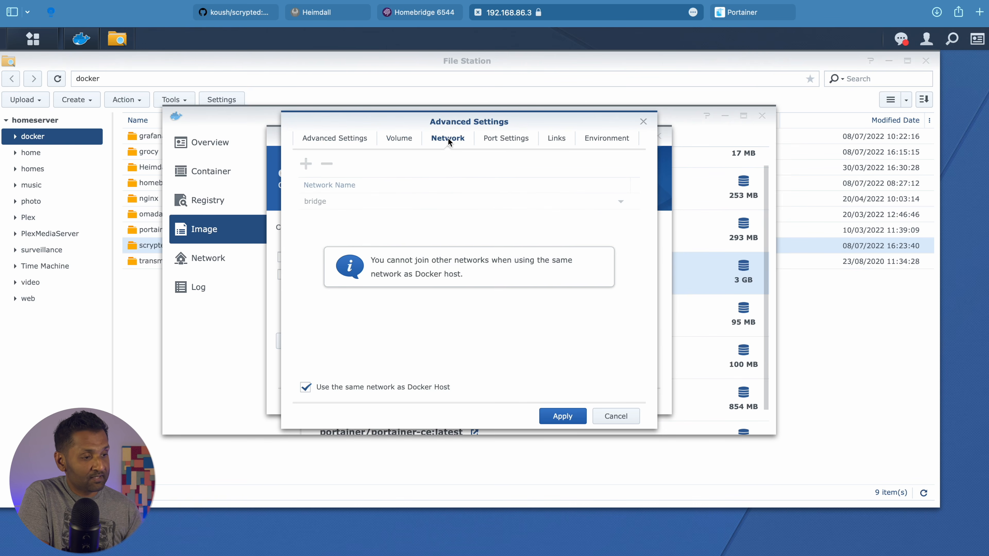
pyautogui.click(506, 140)
pyautogui.click(560, 141)
pyautogui.click(603, 140)
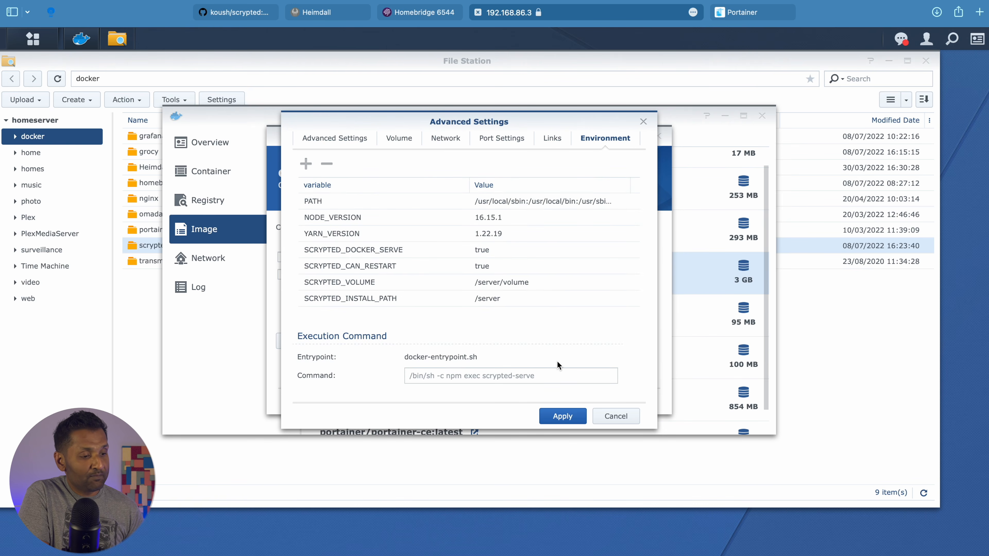
pyautogui.click(563, 416)
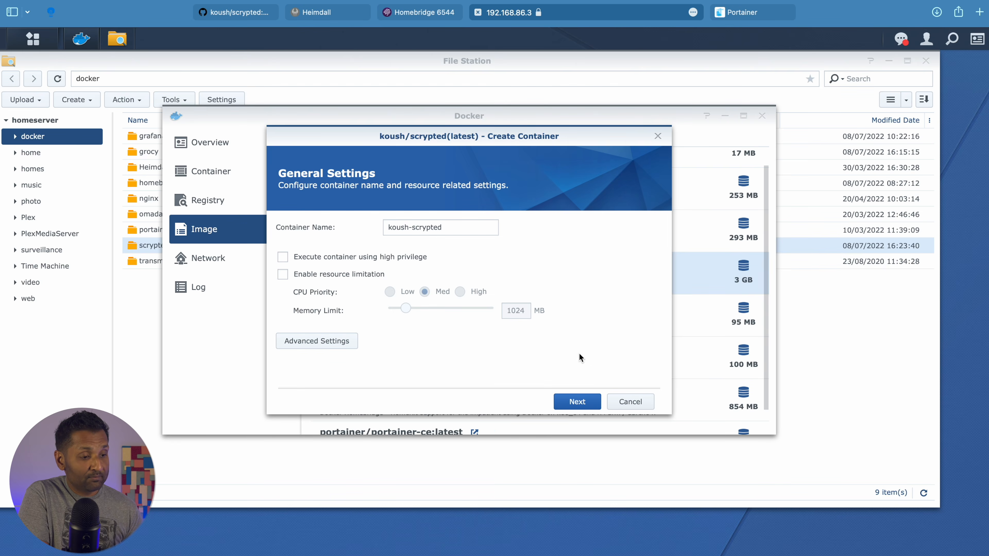
# Finish the wizard to create and start koush-scrypted, then view Docker's container list
pyautogui.click(575, 402)
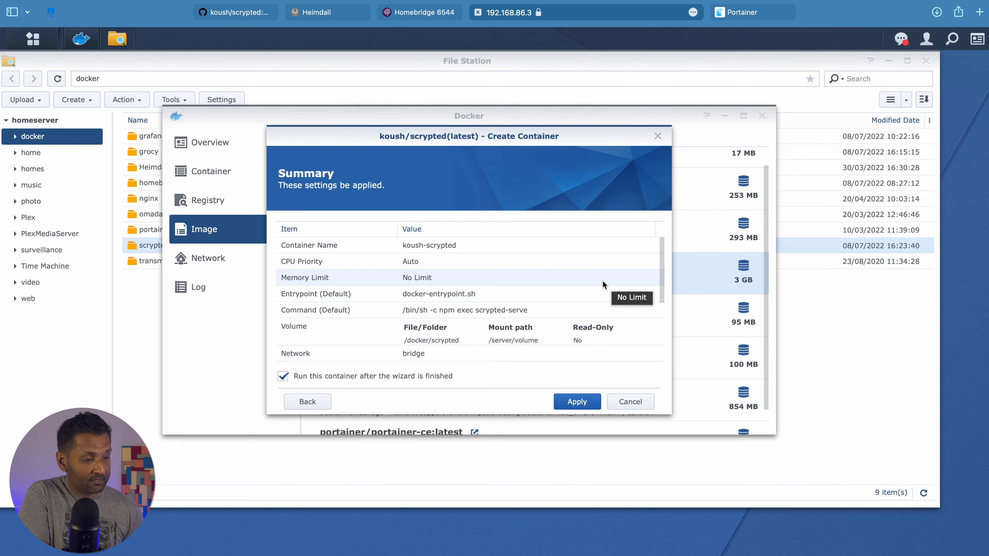
pyautogui.scroll(-5, 603, 281)
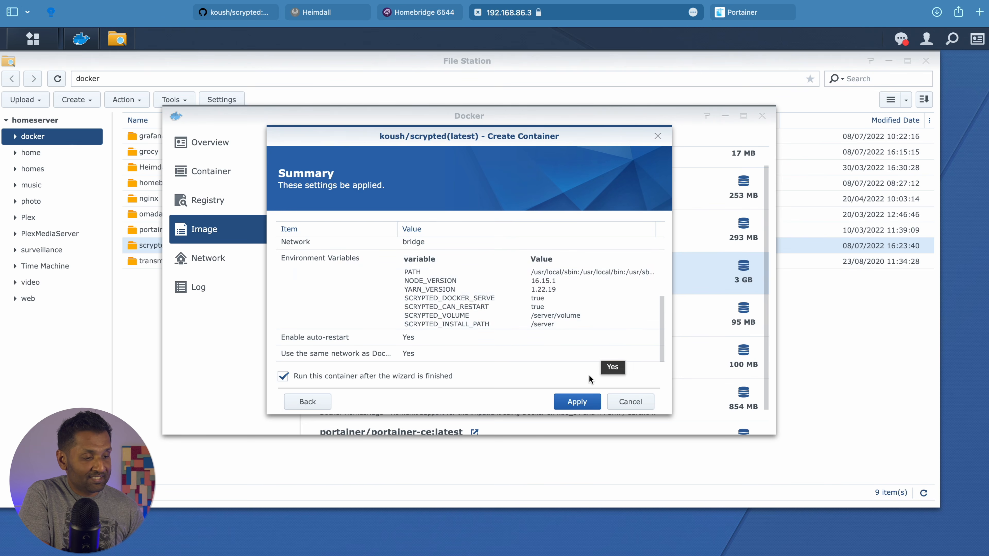
pyautogui.click(578, 404)
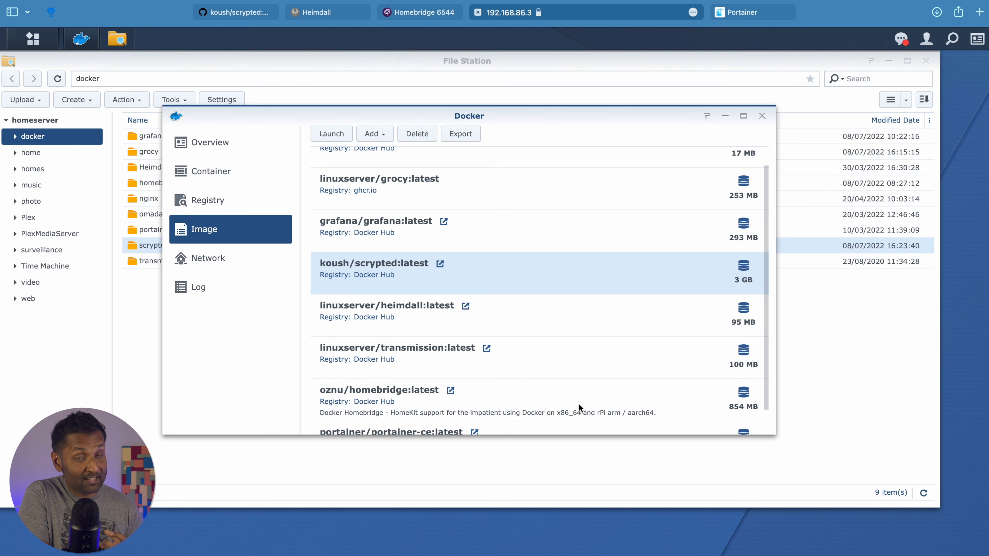
pyautogui.click(247, 173)
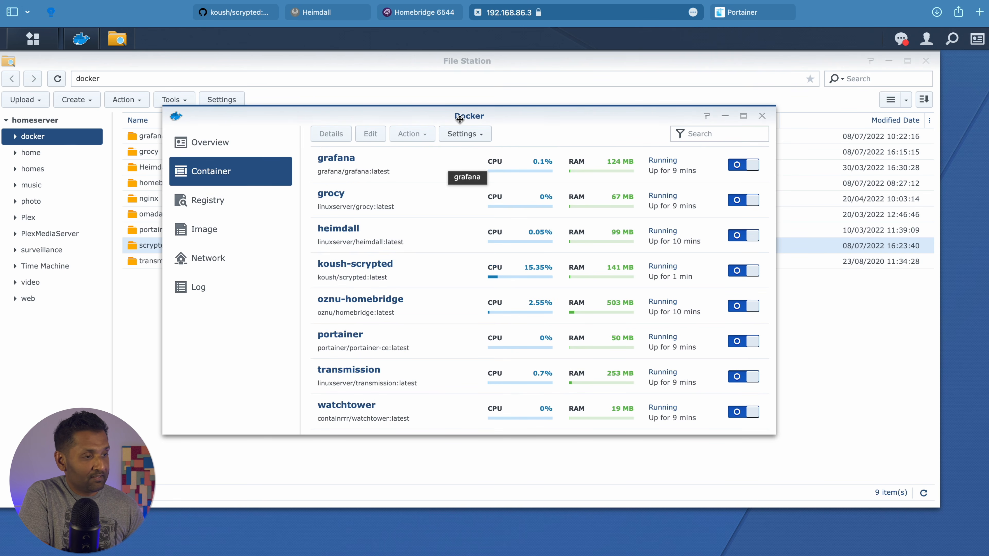
# Open 192.168.86.3:10443 in a new tab and proceed past the untrusted certificate warning
pyautogui.click(980, 12)
pyautogui.write('192:')
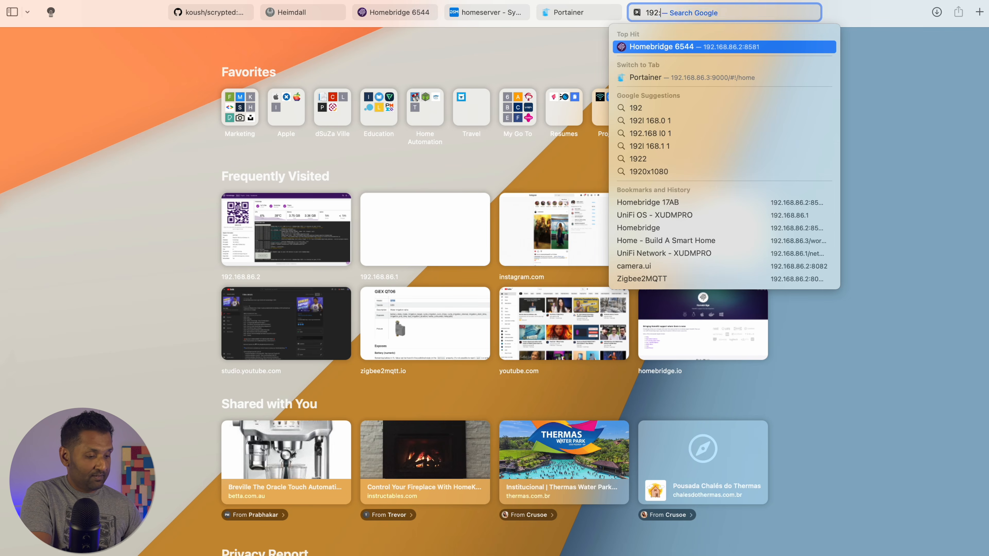
pyautogui.write('168;8')
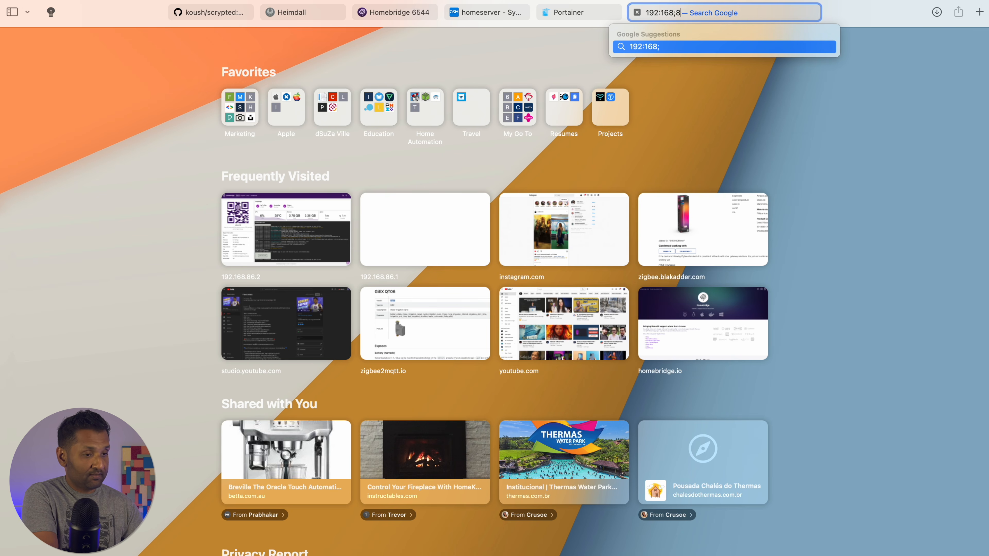
pyautogui.write('43')
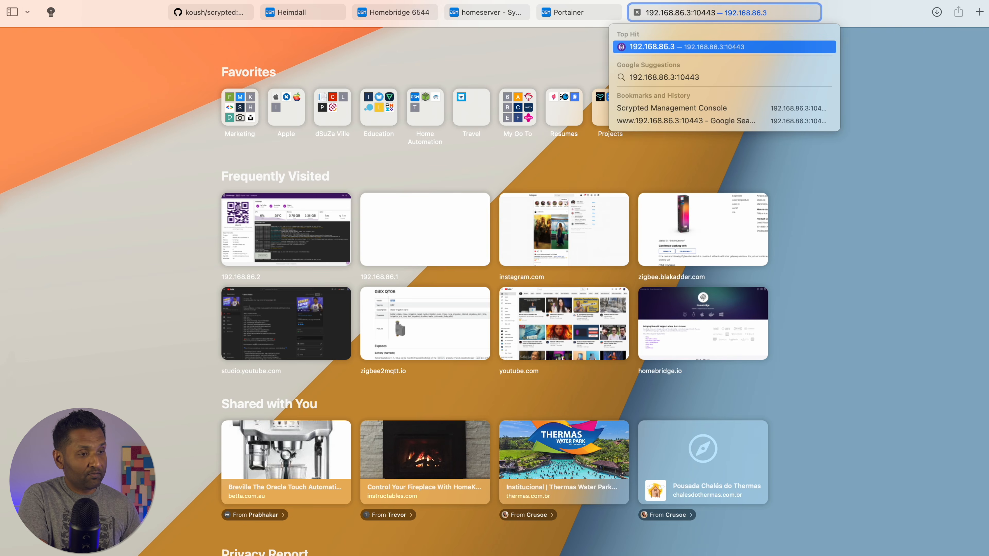
pyautogui.press('Return')
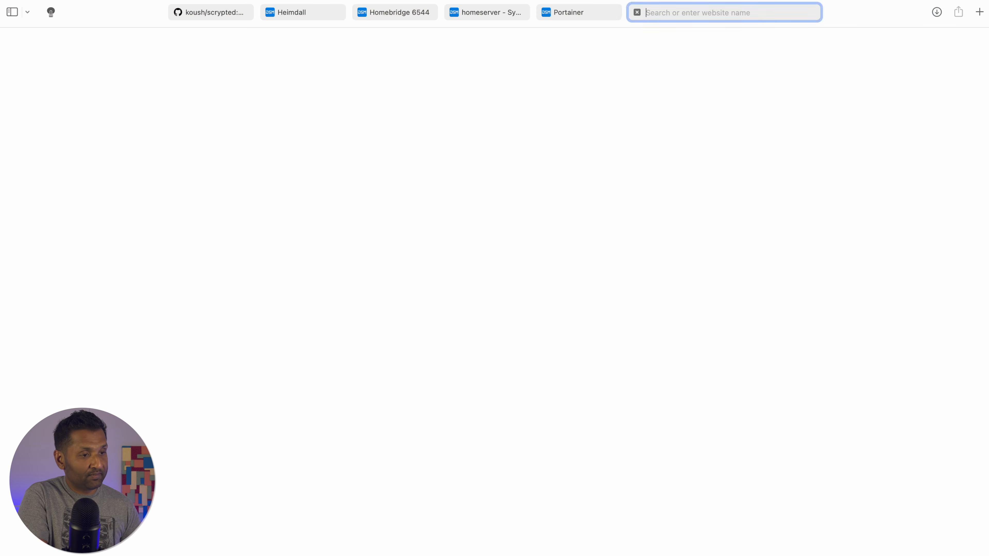
pyautogui.click(598, 198)
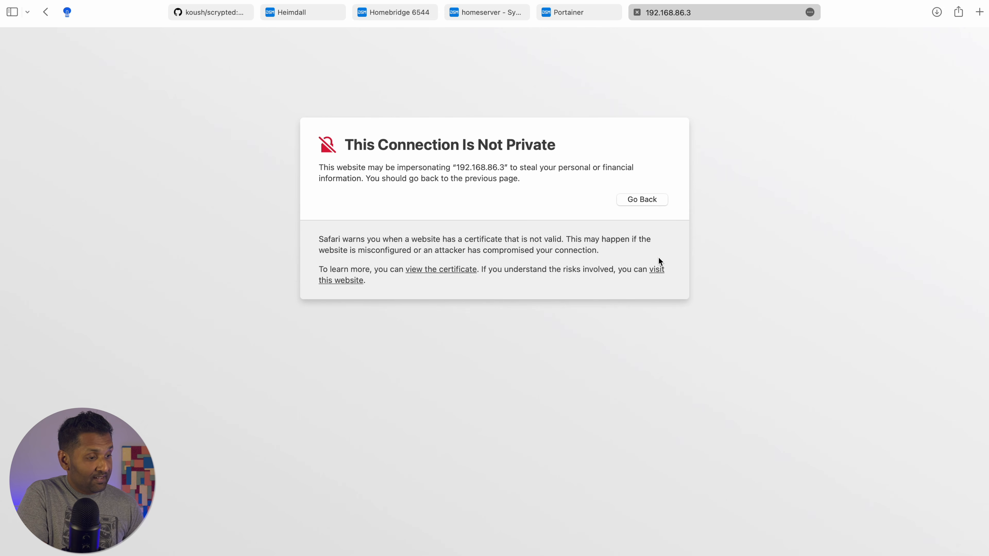
pyautogui.click(655, 273)
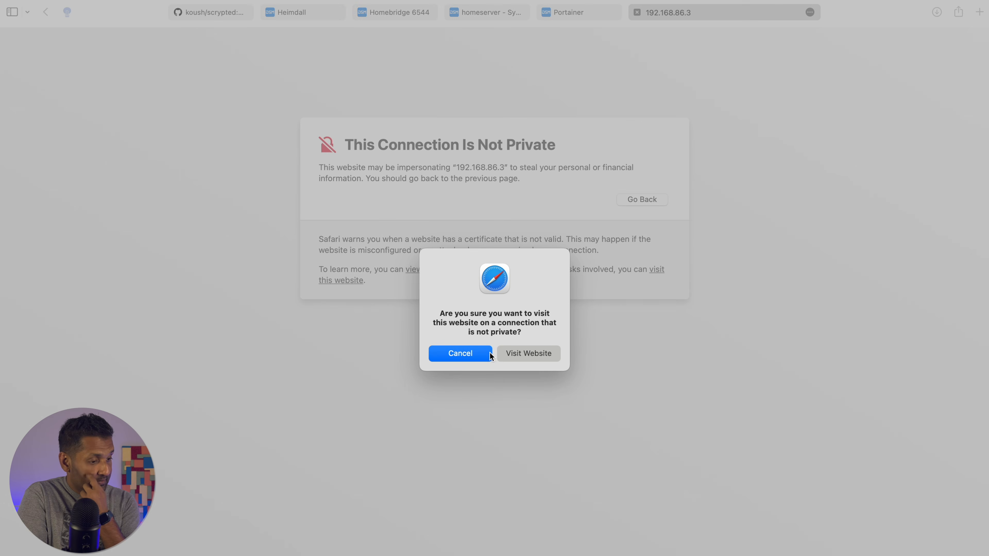
pyautogui.click(522, 354)
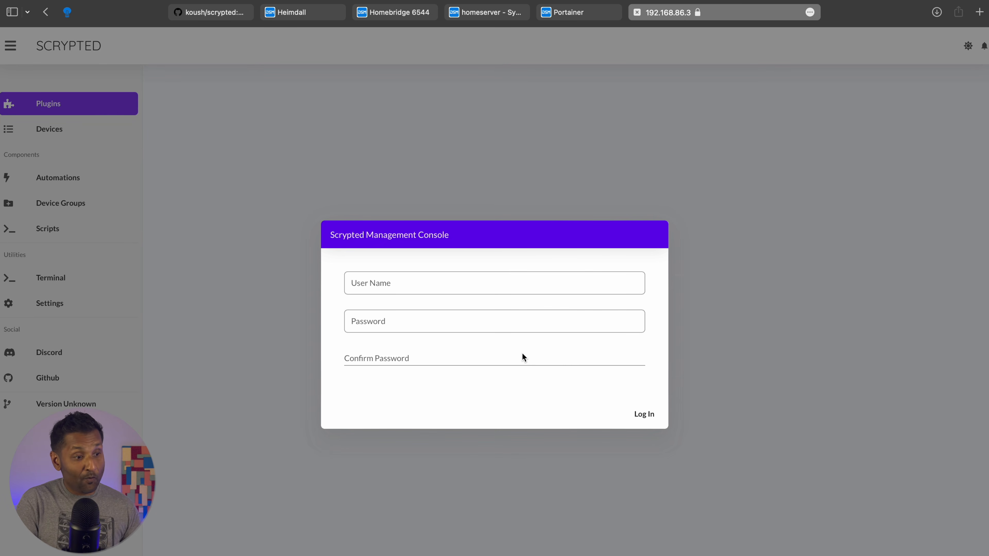
# Create the Scrypted admin account with a suggested strong password, log in, then open Portainer
pyautogui.click(476, 286)
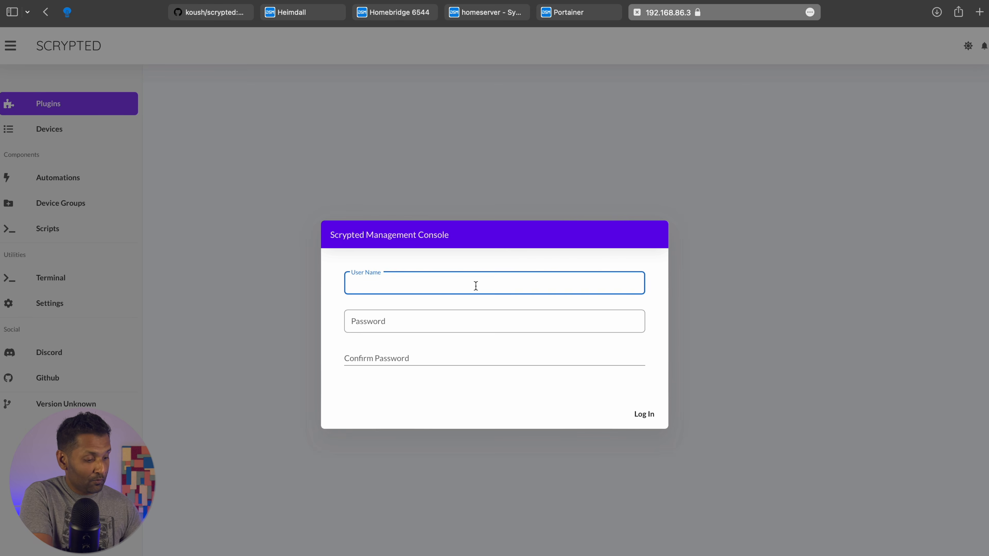
pyautogui.write('admin')
pyautogui.press('Tab')
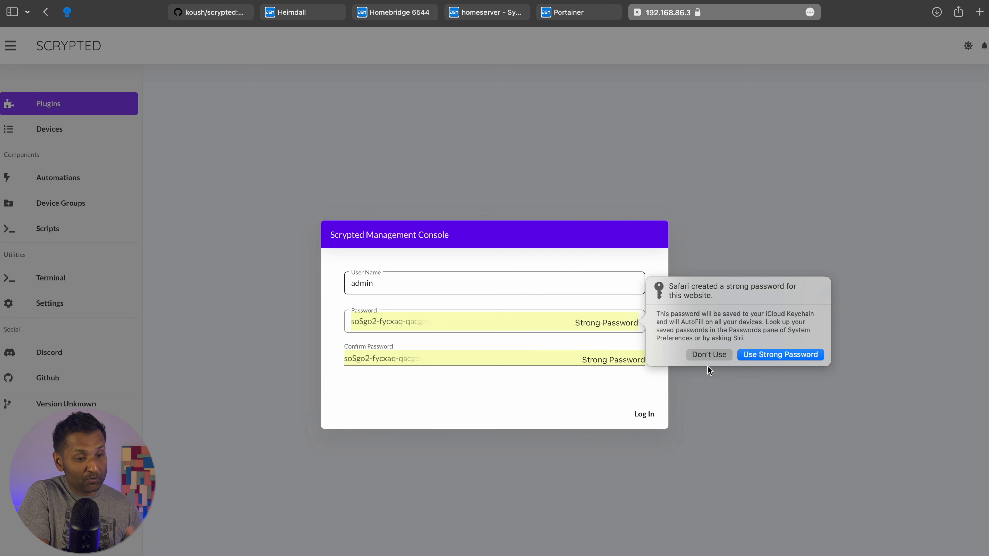
pyautogui.click(768, 355)
pyautogui.click(644, 412)
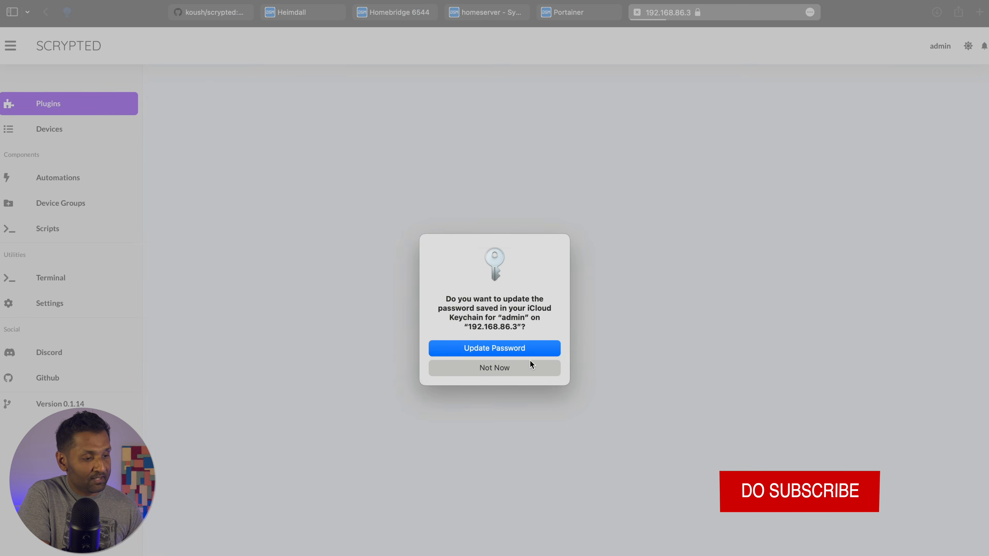
pyautogui.click(530, 366)
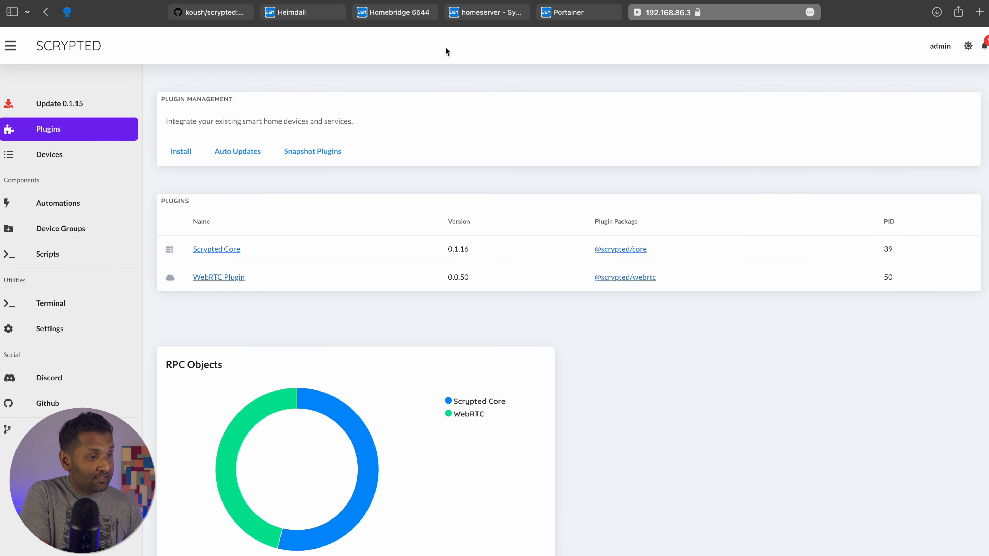
pyautogui.click(483, 12)
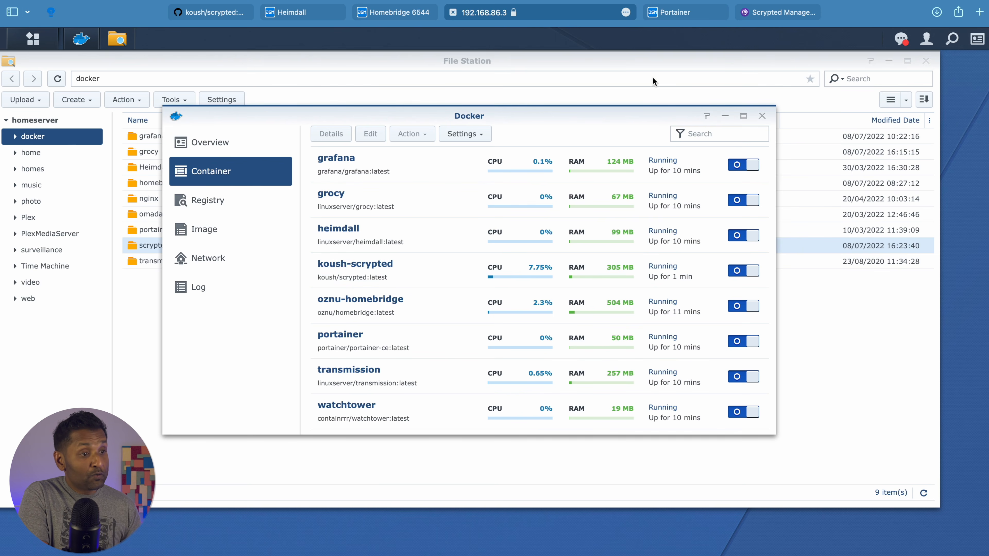
pyautogui.click(679, 17)
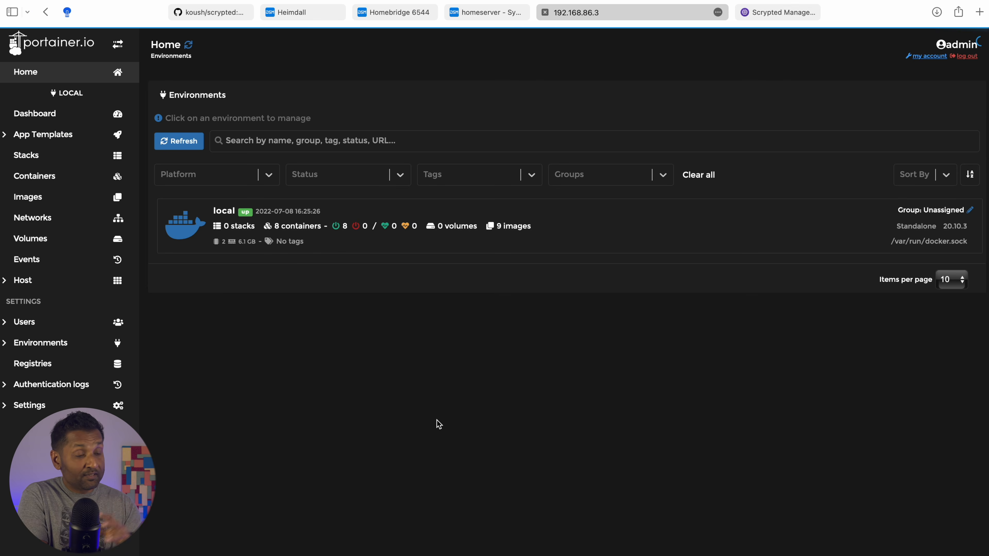
# Review the local environment's containers and images, spotting the unused koush/scrypted:<none> image, then return to Containers
pyautogui.click(403, 254)
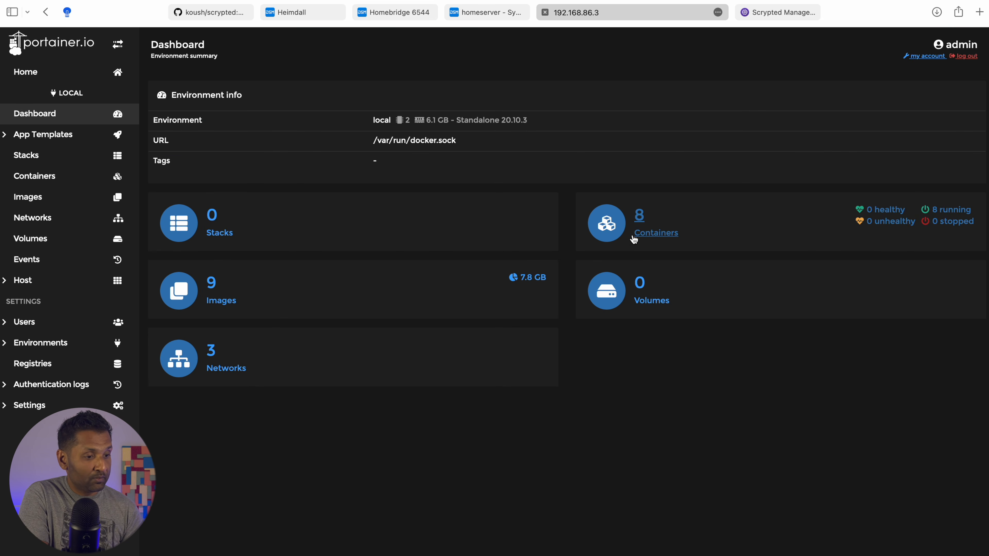
pyautogui.click(634, 234)
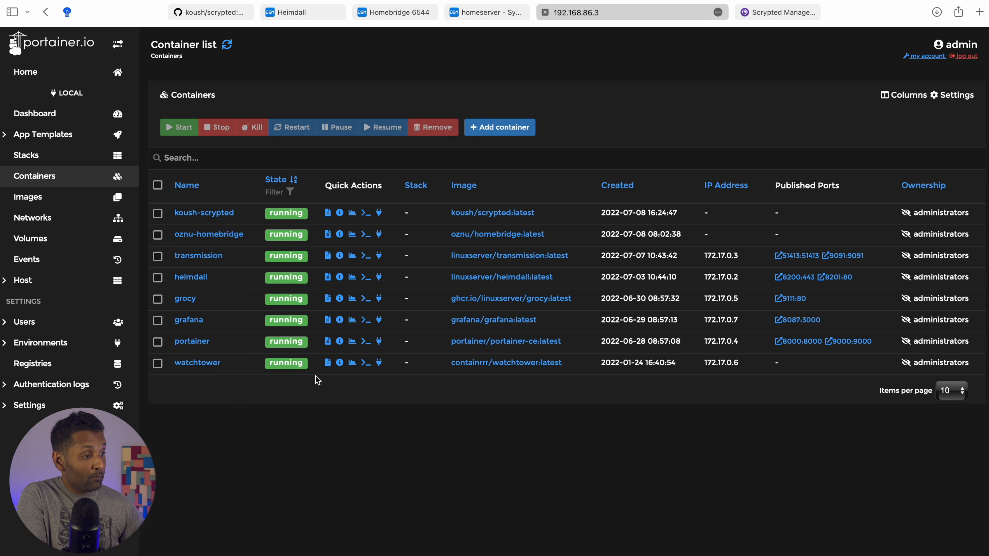
pyautogui.click(59, 197)
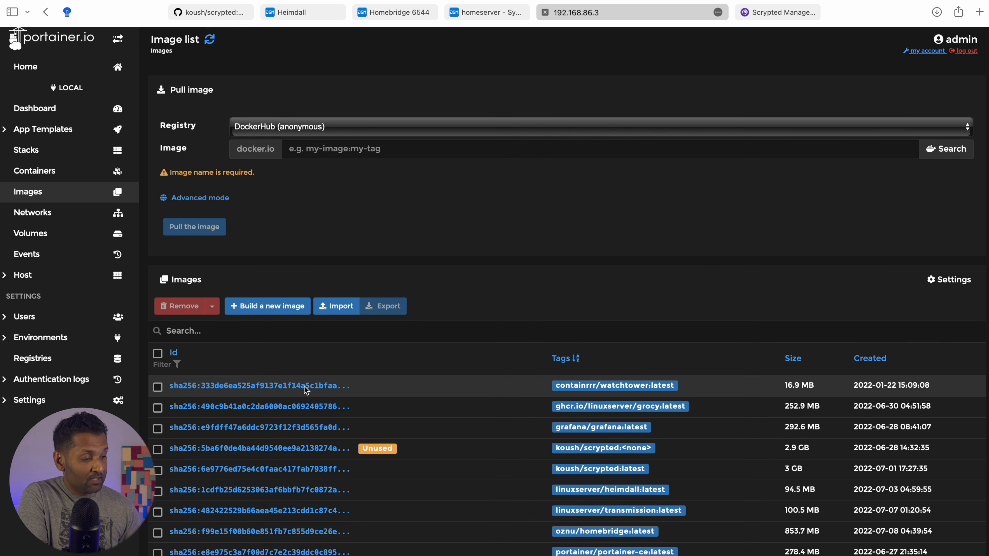
pyautogui.keyDown('ctrl'); pyautogui.scroll(5, 298, 475); pyautogui.keyUp('ctrl')
pyautogui.hscroll(7, 298, 475)
pyautogui.scroll(-2, 298, 475)
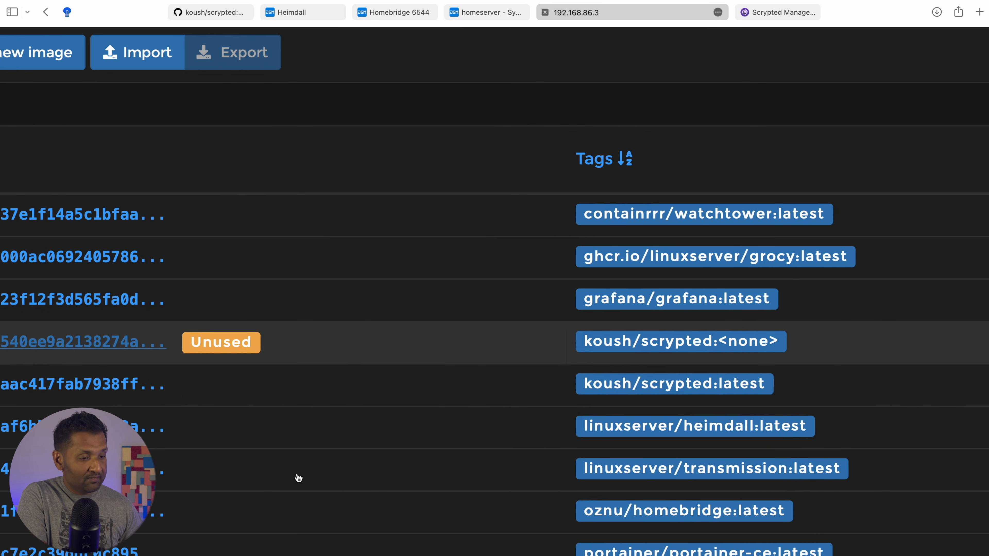
pyautogui.hscroll(8, 624, 355)
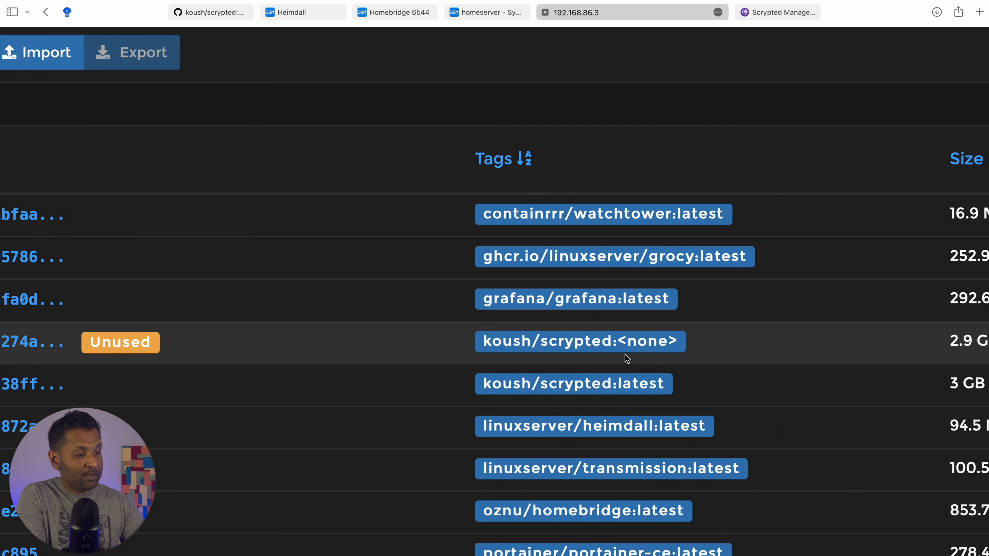
pyautogui.hscroll(1, 625, 355)
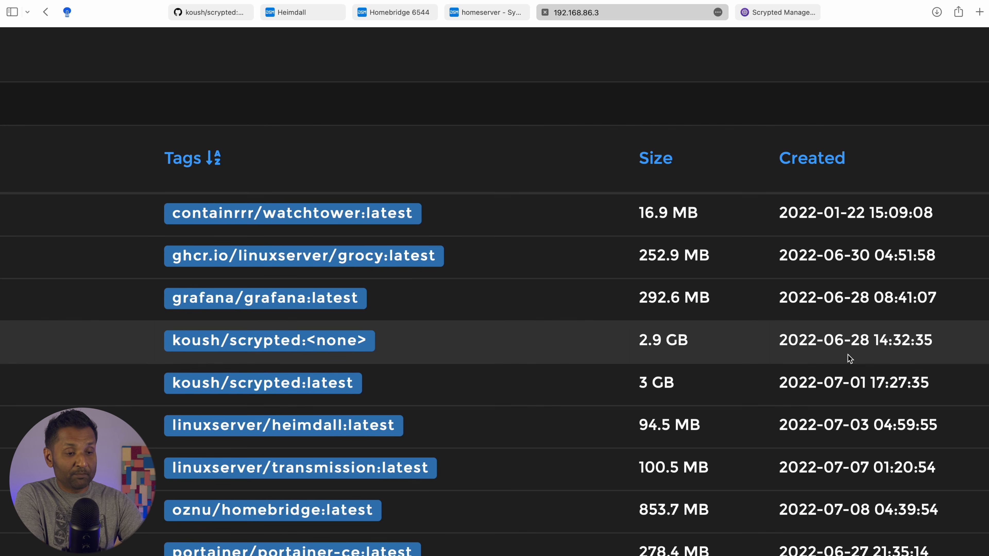
pyautogui.scroll(-8, 844, 350)
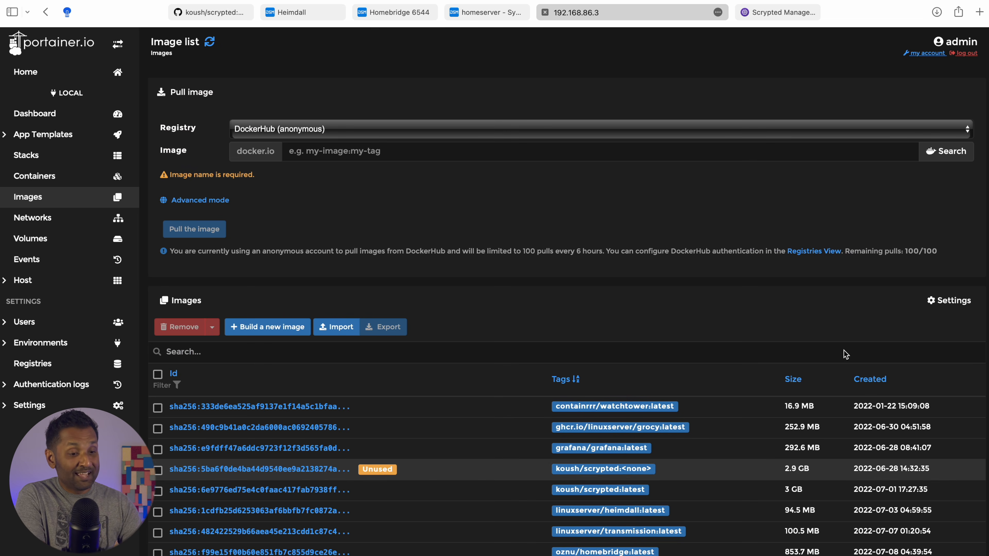
pyautogui.click(63, 121)
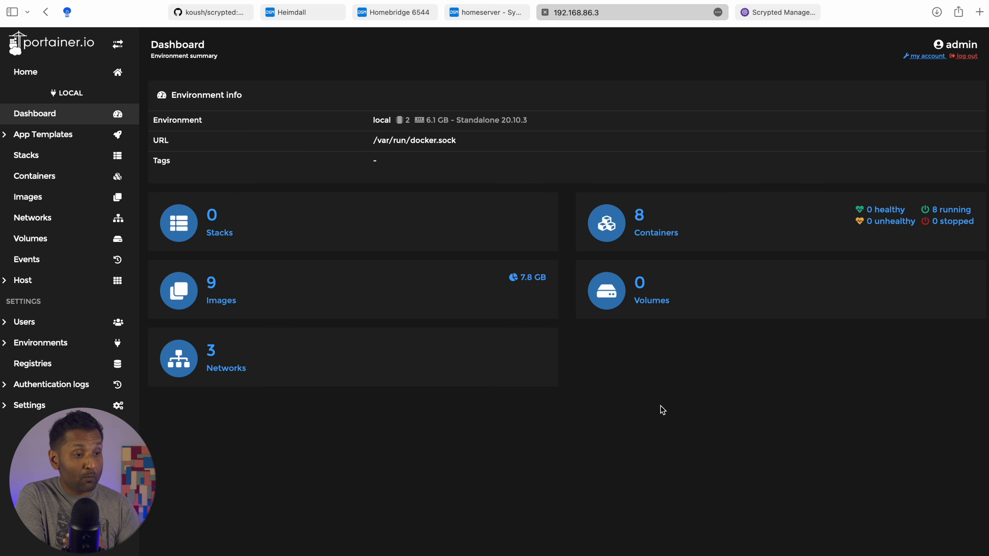
pyautogui.click(673, 236)
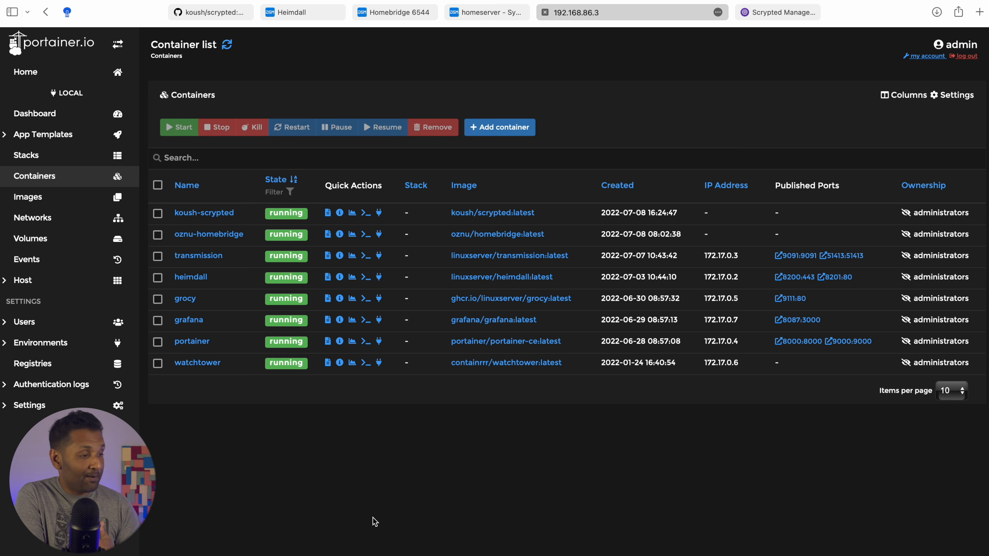
# Select the unused 2.9 GB koush/scrypted:<none> image in the Images list and remove it
pyautogui.click(85, 205)
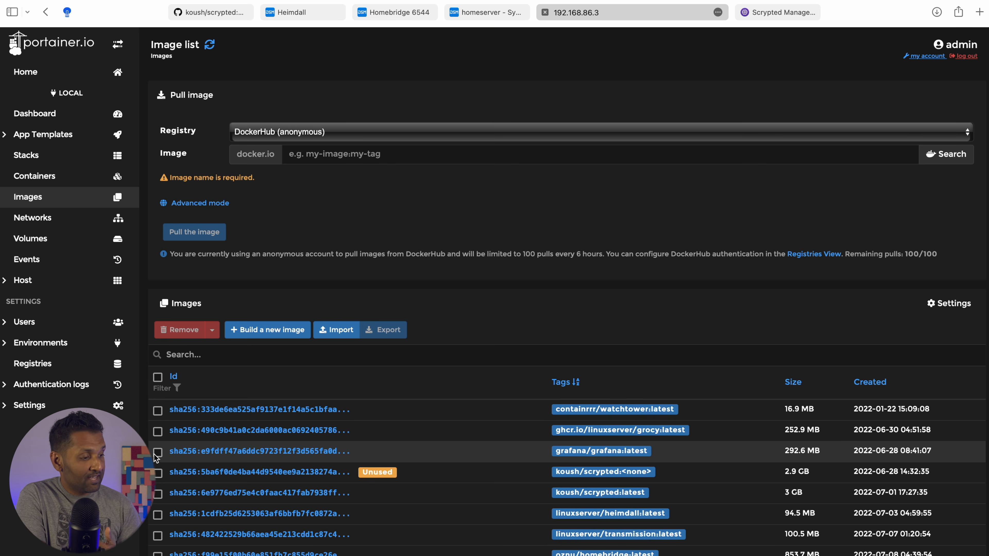
pyautogui.click(157, 473)
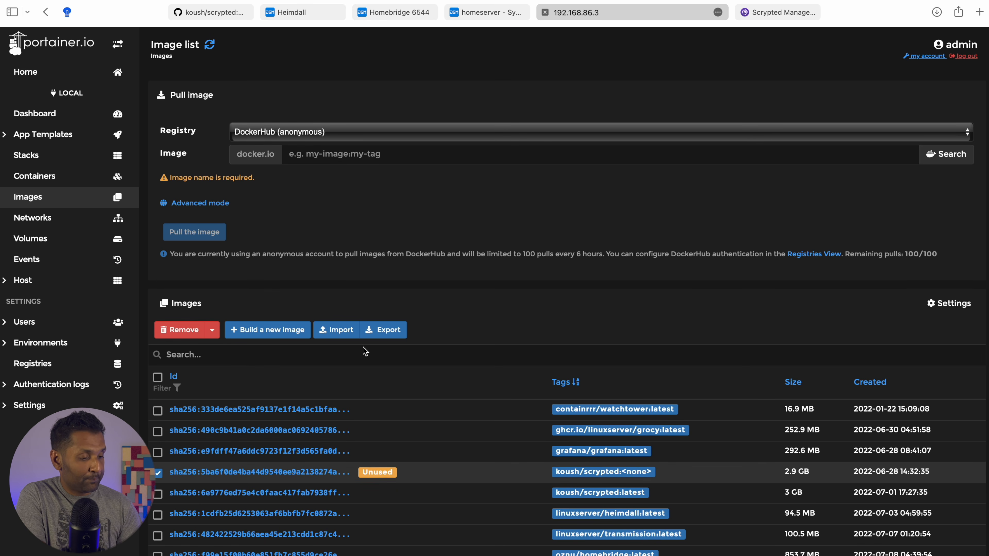
pyautogui.click(182, 335)
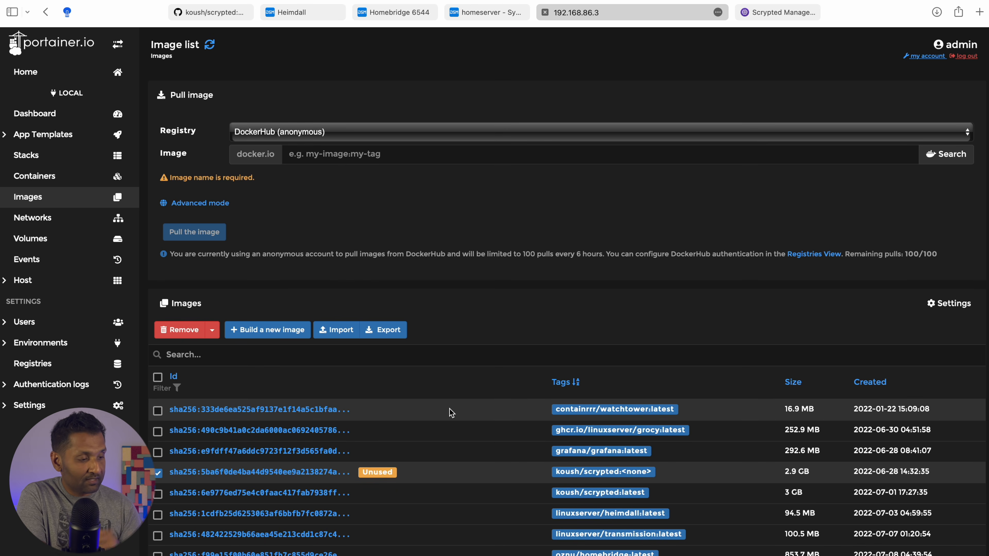